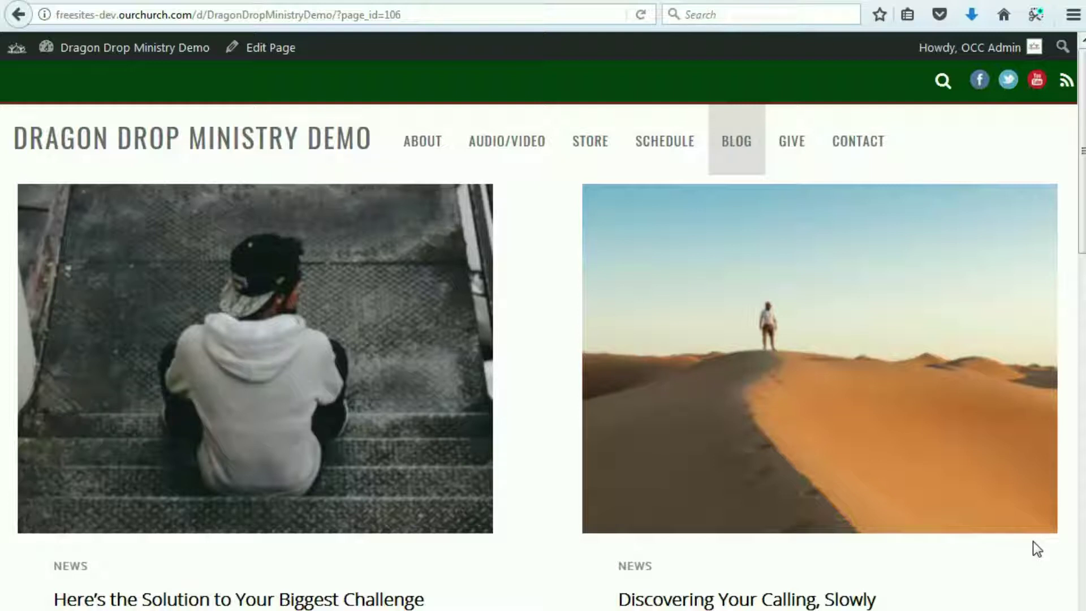
Step: Go to the admin Dashboard from the site-name menu and open the Menus page
scroll(1082, 144, "down", 2)
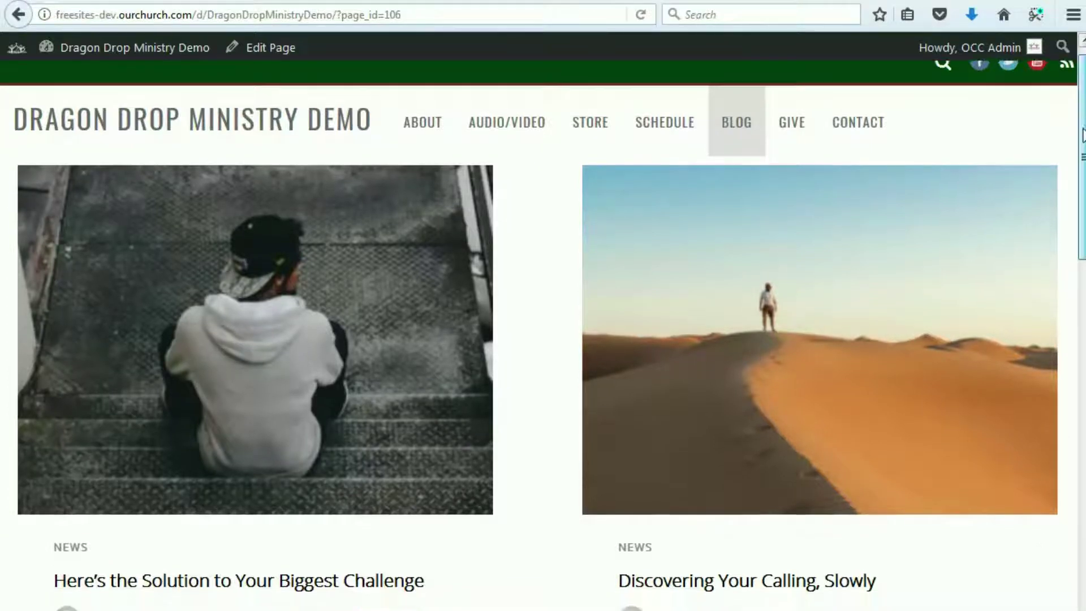
scroll(1082, 145, "down", 2)
scroll(1081, 130, "up", 3)
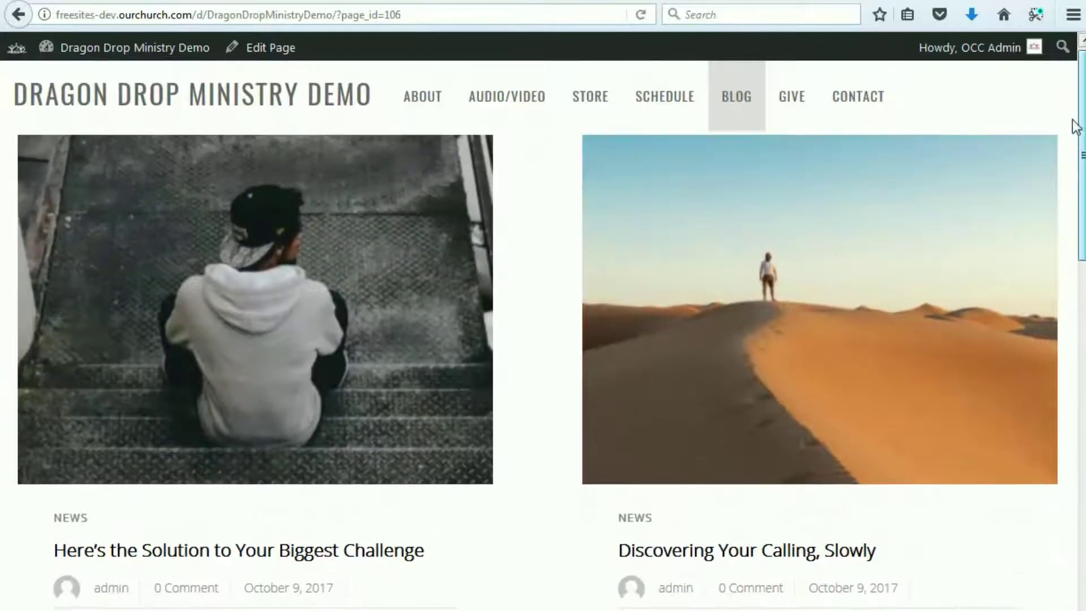
left_click_drag(1073, 197, 1073, 151)
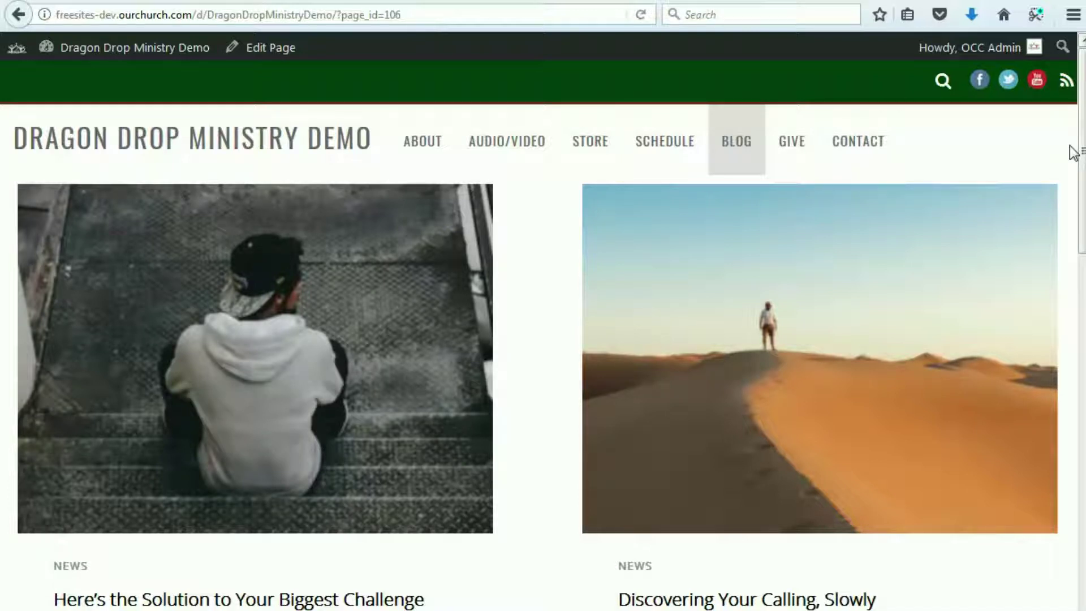
mouse_move(1082, 150)
left_mouse_down()
mouse_move(1082, 500)
mouse_move(1082, 150)
left_mouse_up()
mouse_move(146, 57)
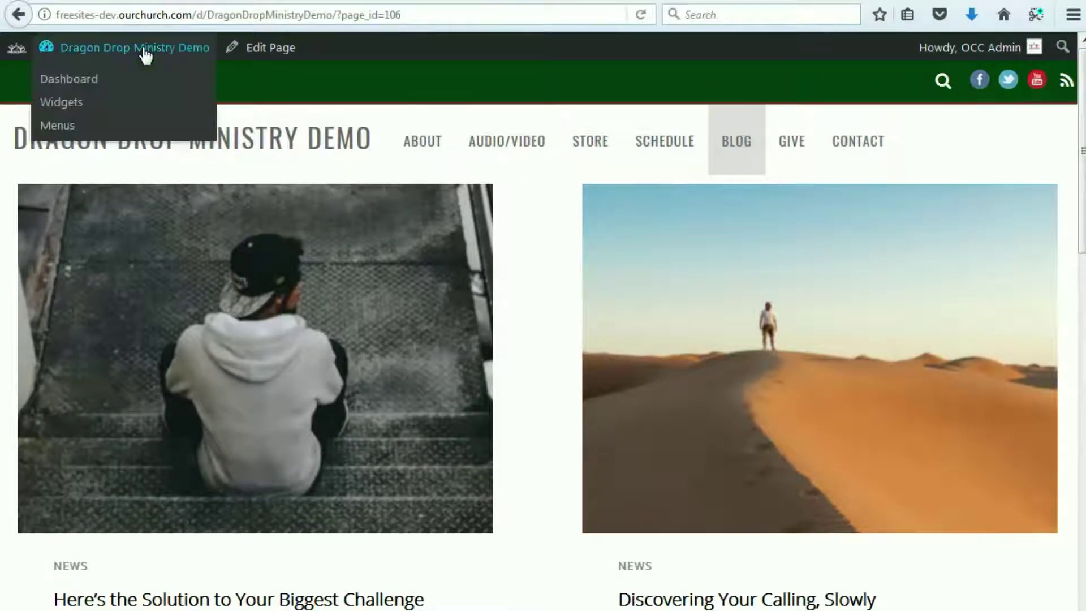
left_click(75, 85)
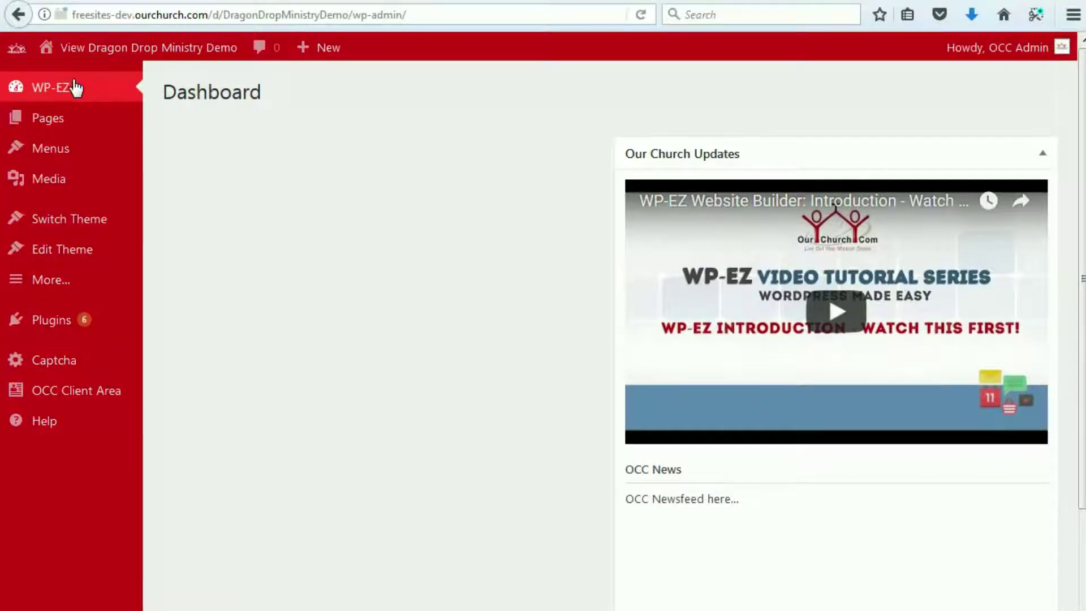
left_click(51, 152)
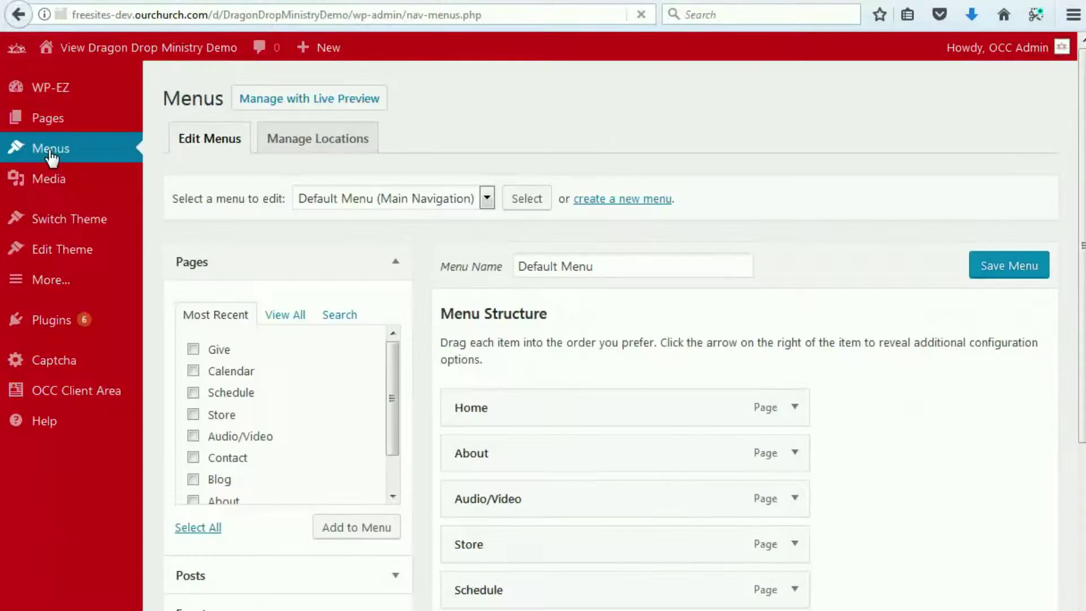
Step: Expand and collapse the Blog item in the Default Menu structure
scroll(422, 276, "down", 3)
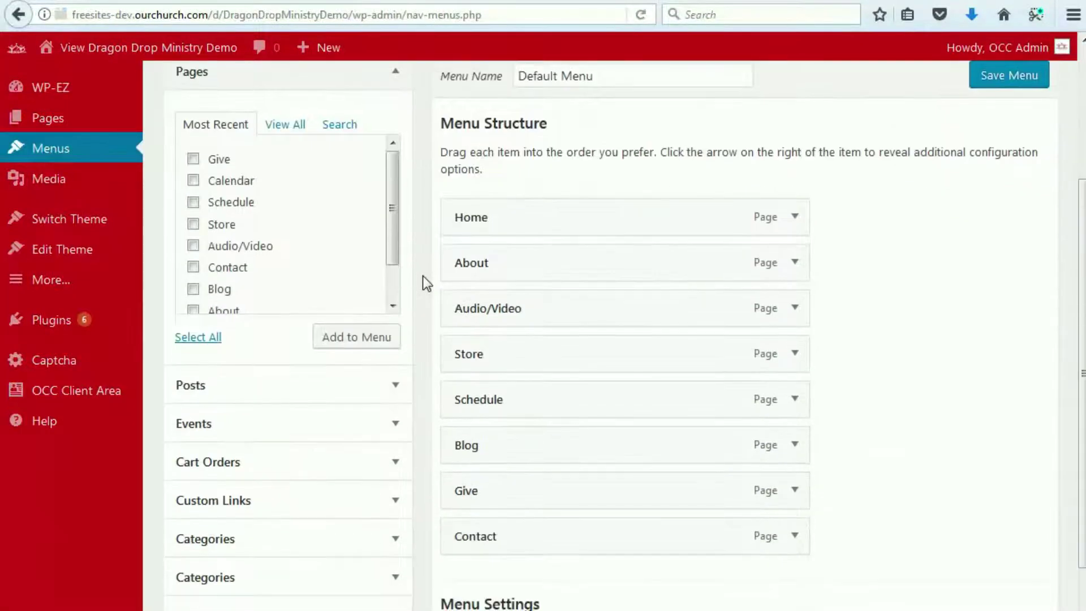
left_click(795, 446)
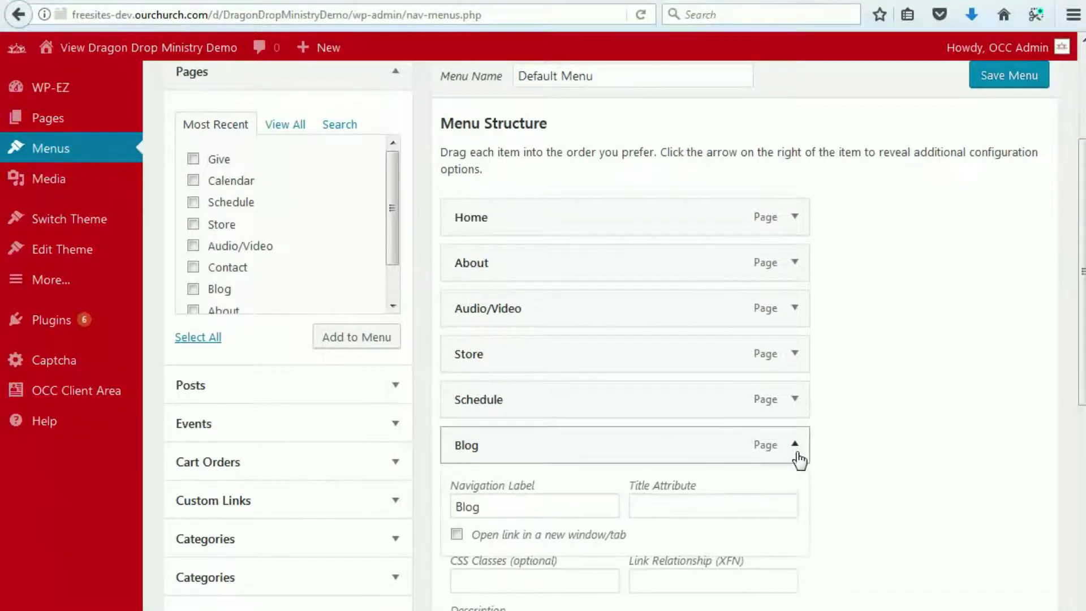
scroll(860, 399, "down", 3)
scroll(859, 394, "down", 2)
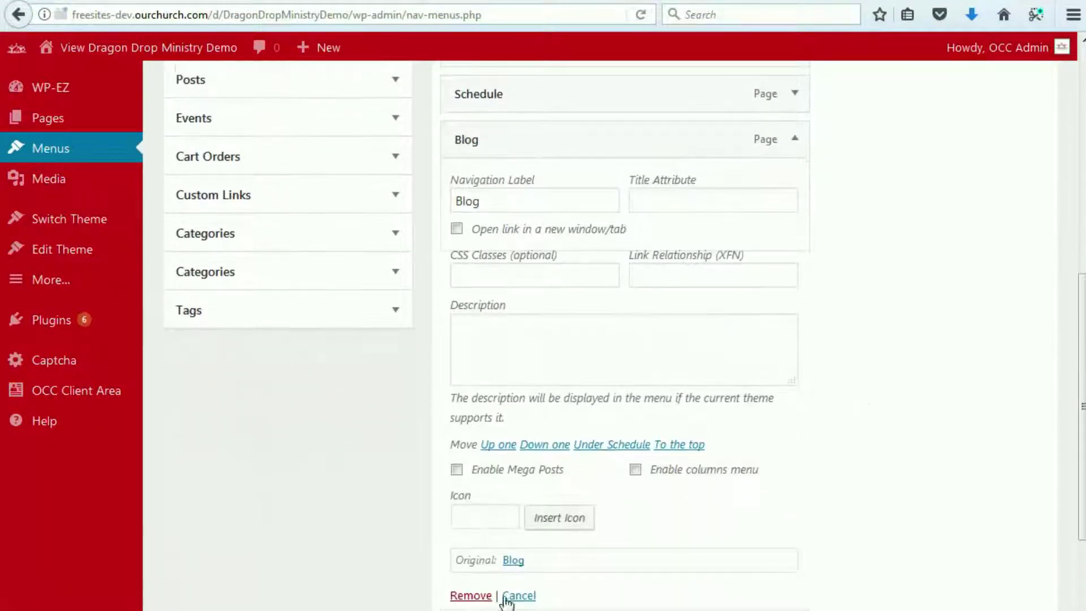
scroll(544, 498, "down", 2)
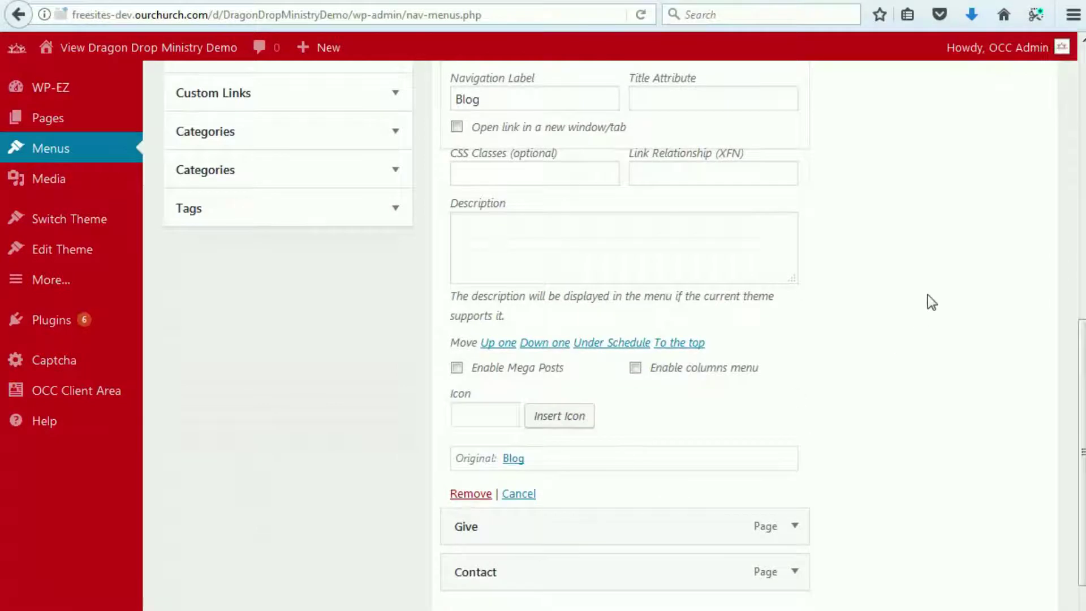
scroll(923, 290, "up", 6)
left_click(795, 446)
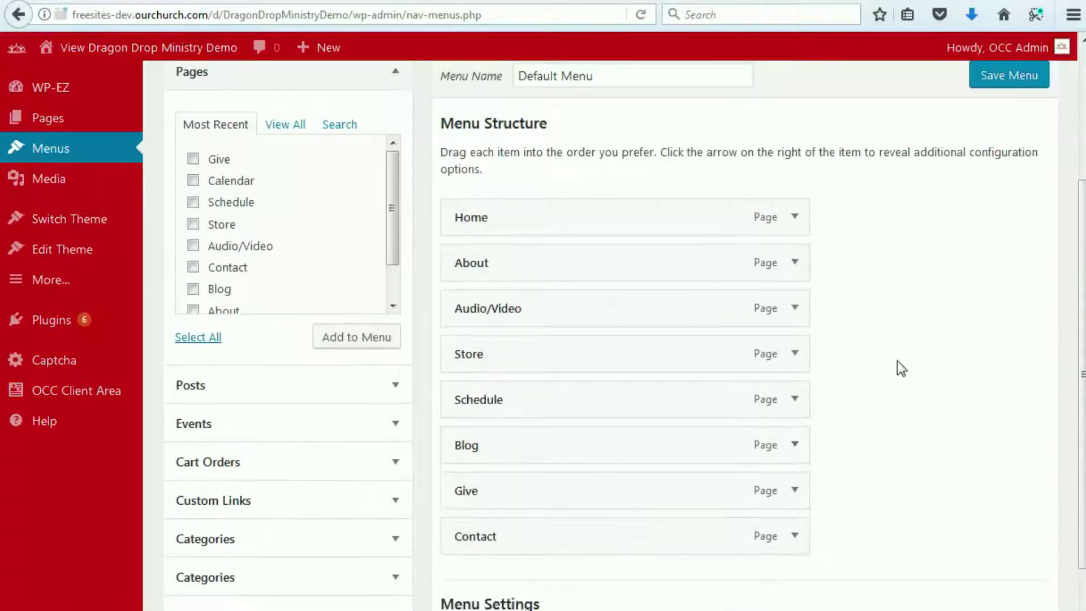
scroll(900, 385, "up", 3)
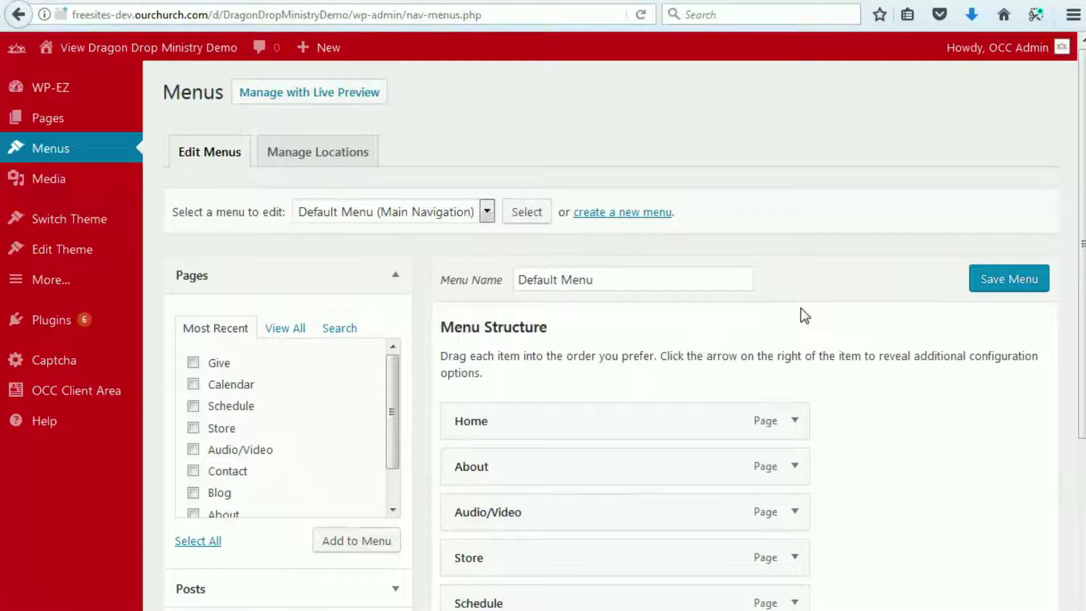
Step: Open the first blog post, 'Here's the Solution to Your Biggest Challenge', for editing
mouse_move(32, 292)
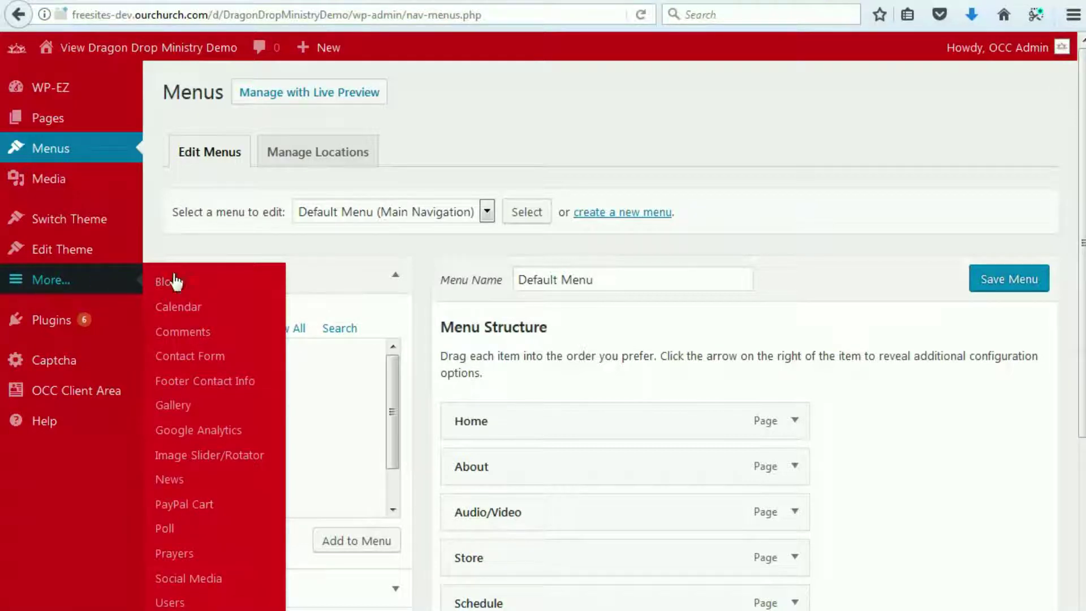
left_click(167, 286)
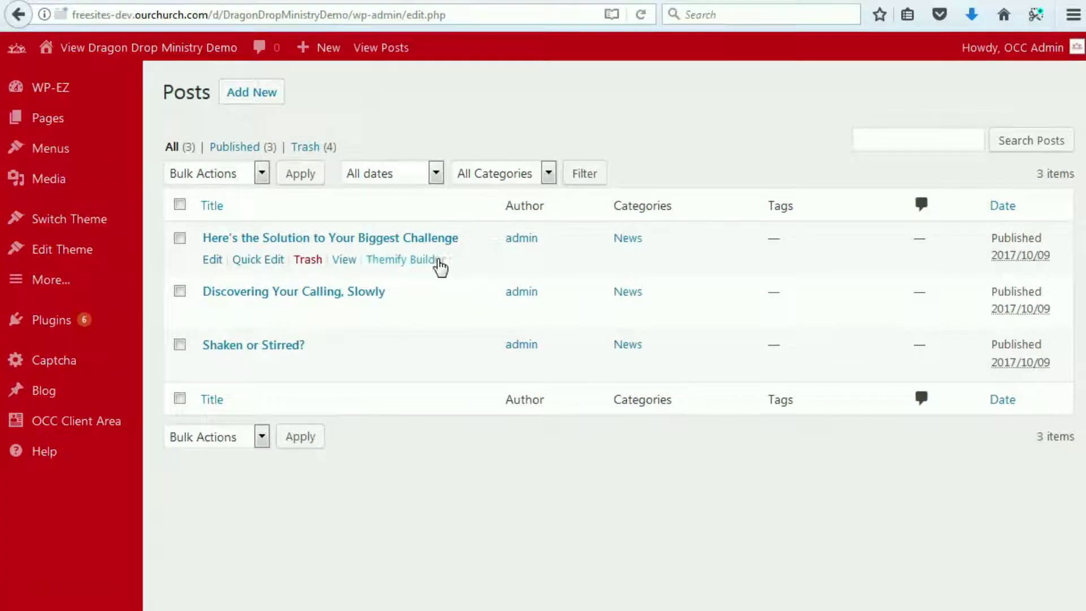
left_click(215, 261)
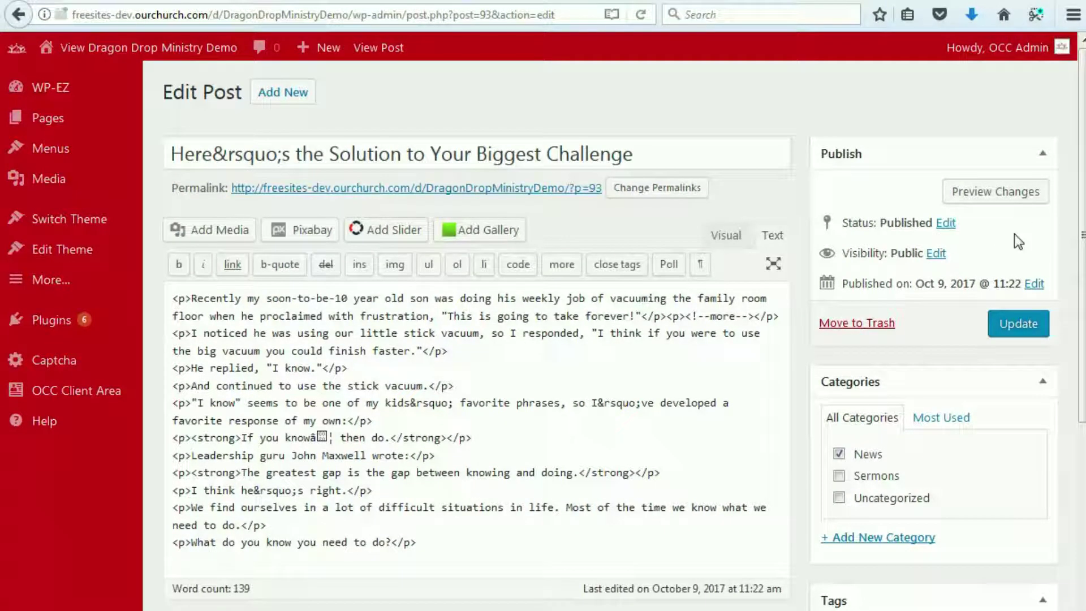
Step: Change the post's status to Draft
left_click(947, 223)
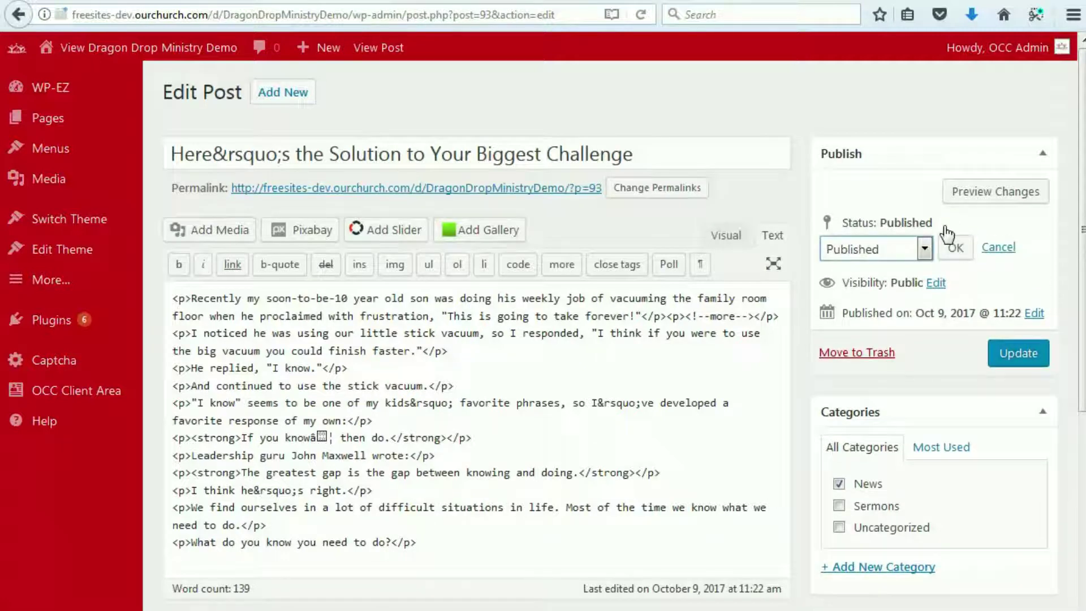
left_click(891, 251)
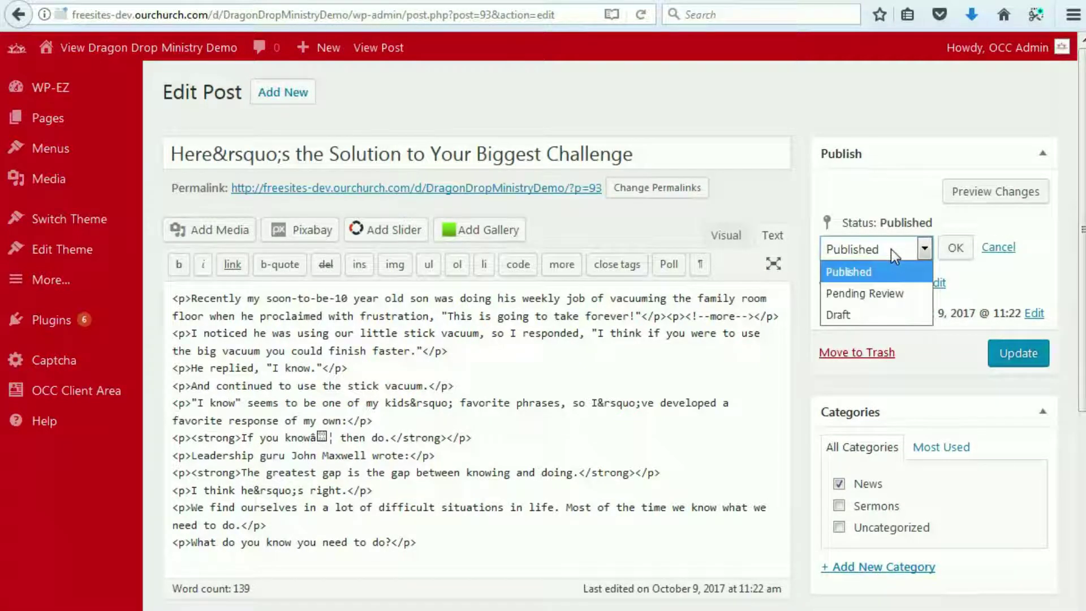
left_click(852, 310)
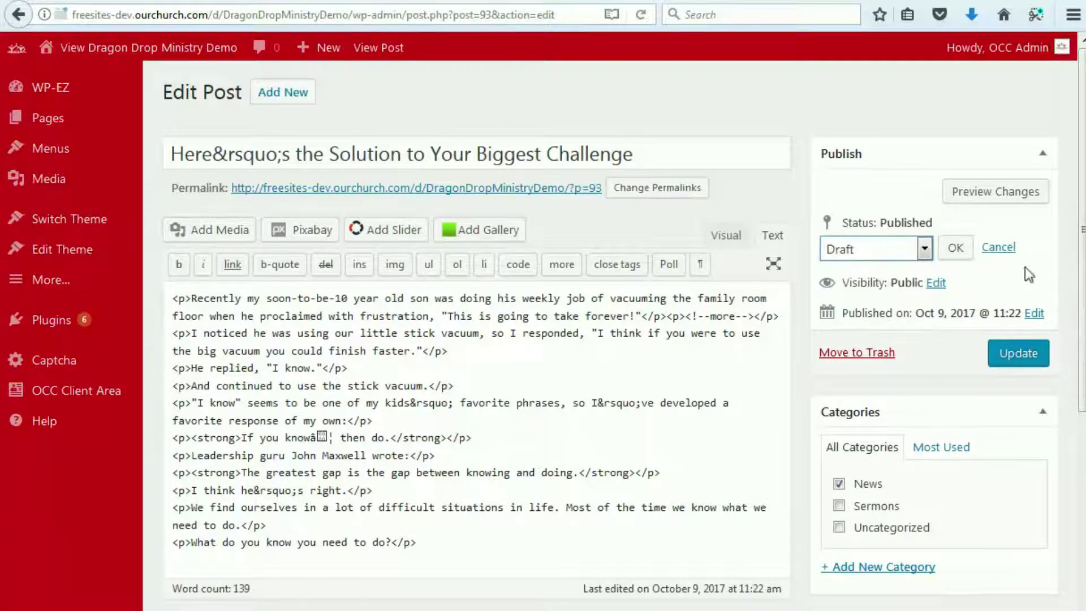
left_click(955, 248)
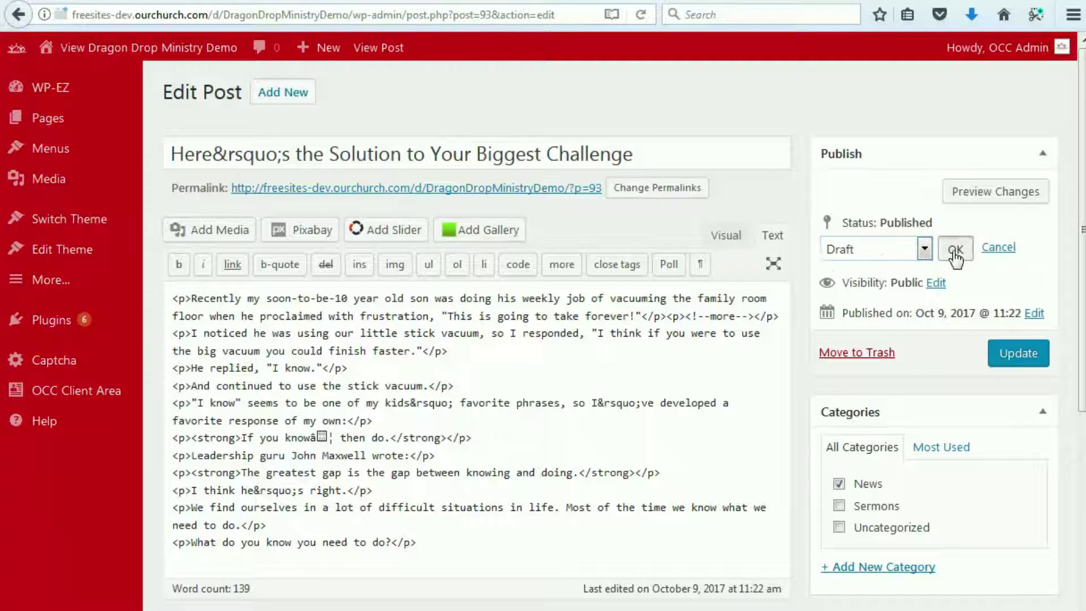
left_click(1010, 346)
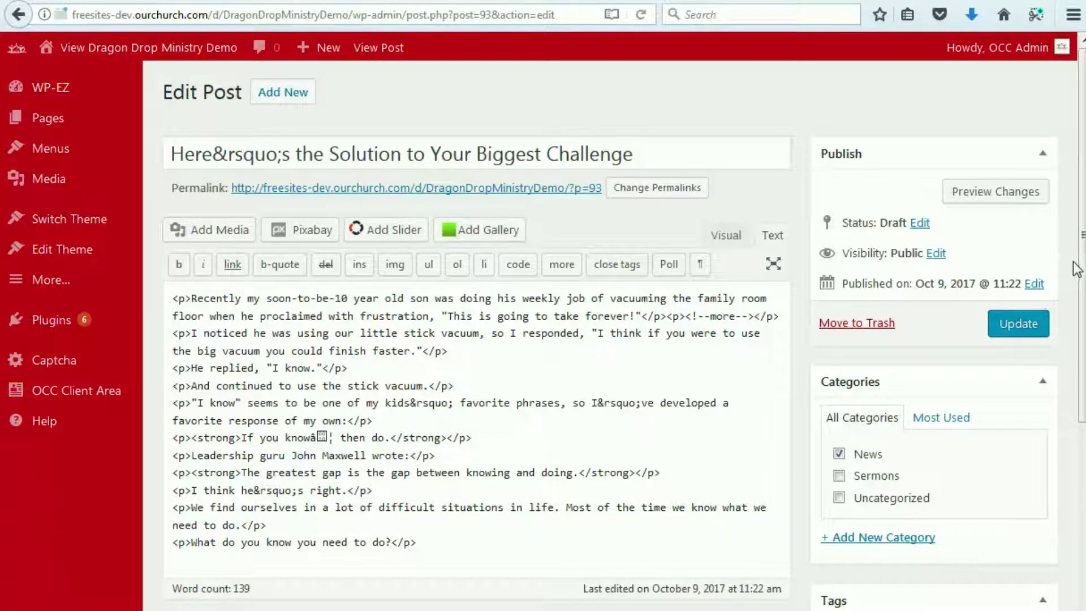
Step: Update the first post as a draft and go back to the blog posts
left_click(1022, 328)
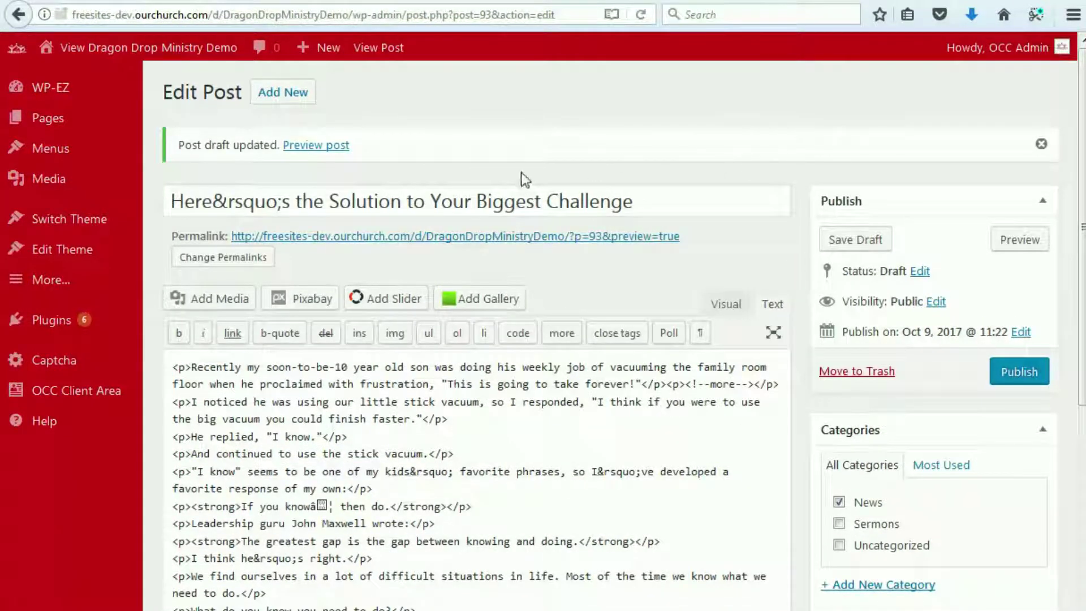
mouse_move(48, 280)
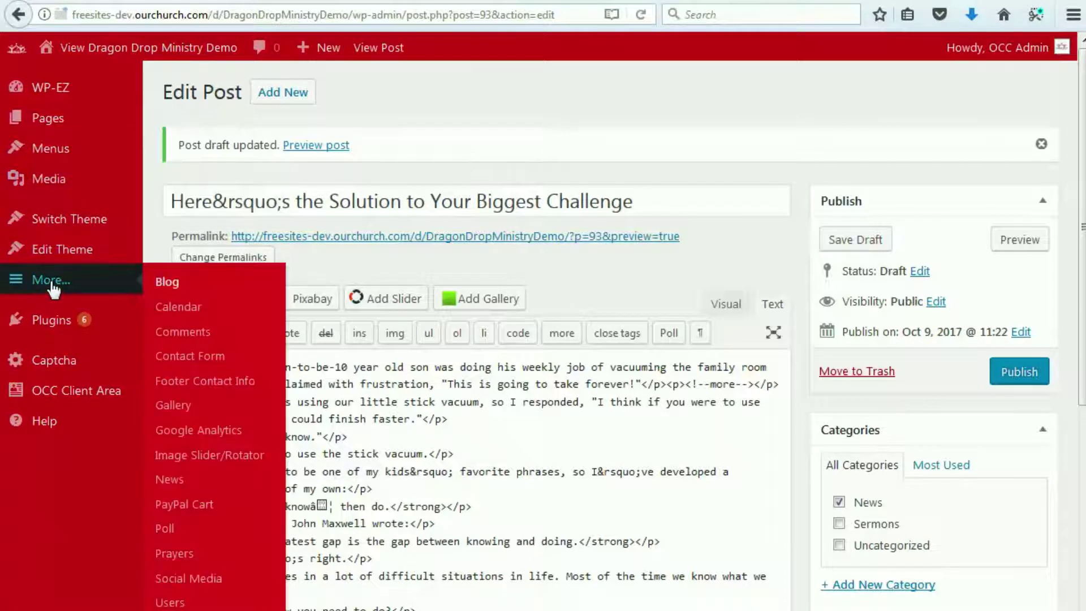
left_click(164, 286)
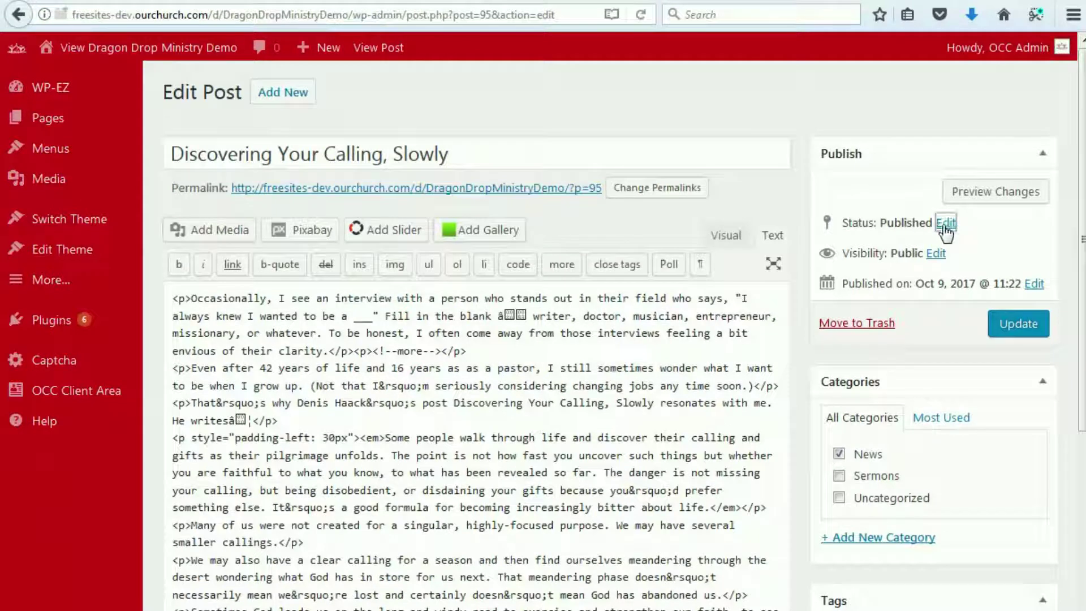
Step: Set 'Discovering Your Calling, Slowly' to Draft, update it, and return to the posts list
left_click(944, 223)
left_click(924, 254)
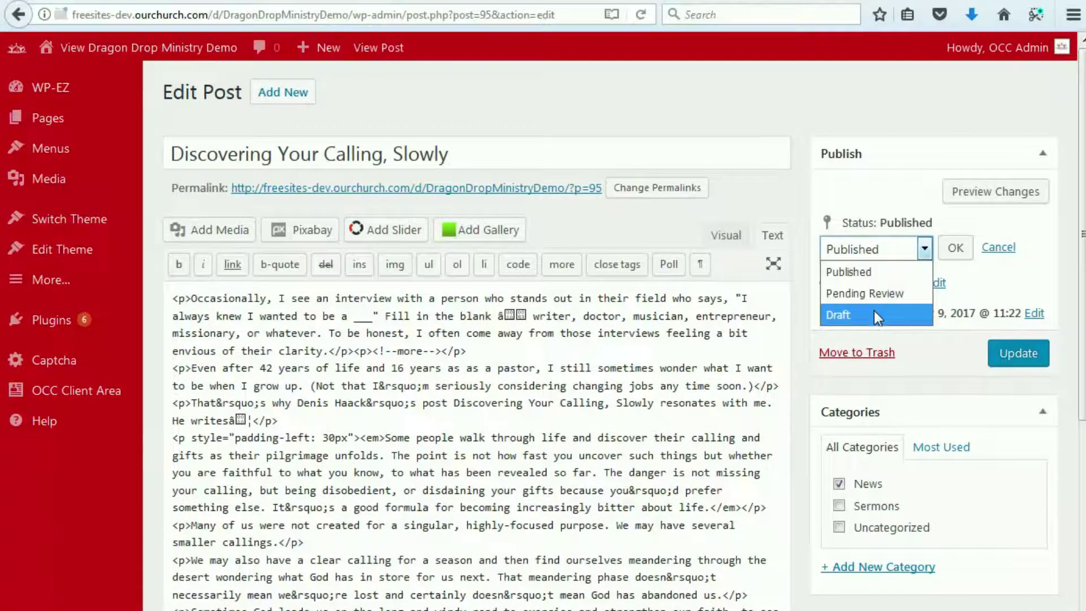
left_click(874, 310)
left_click(954, 249)
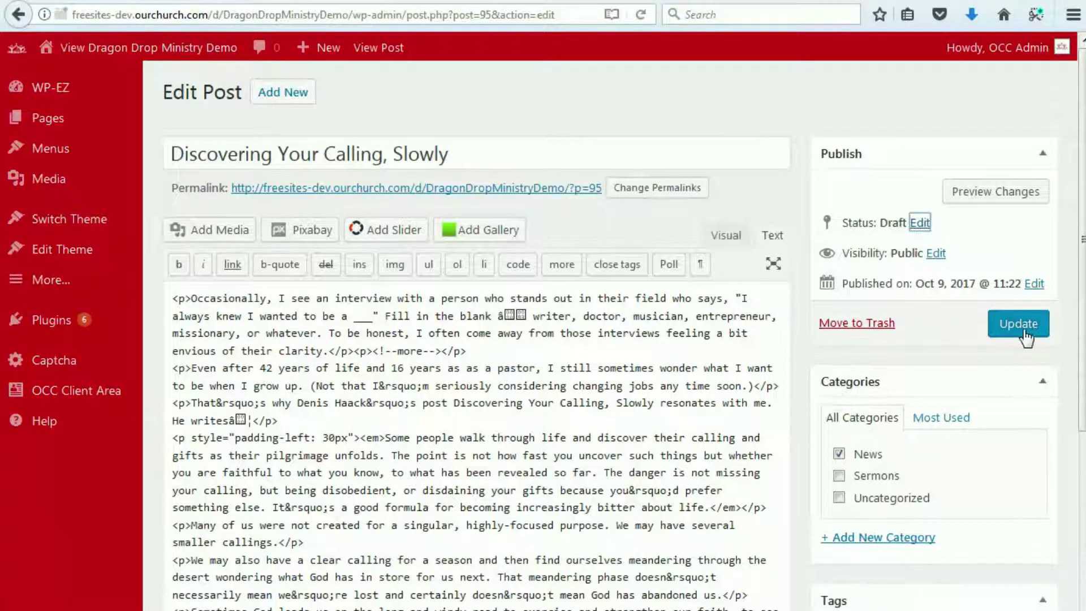
left_click(1018, 324)
left_click(283, 93)
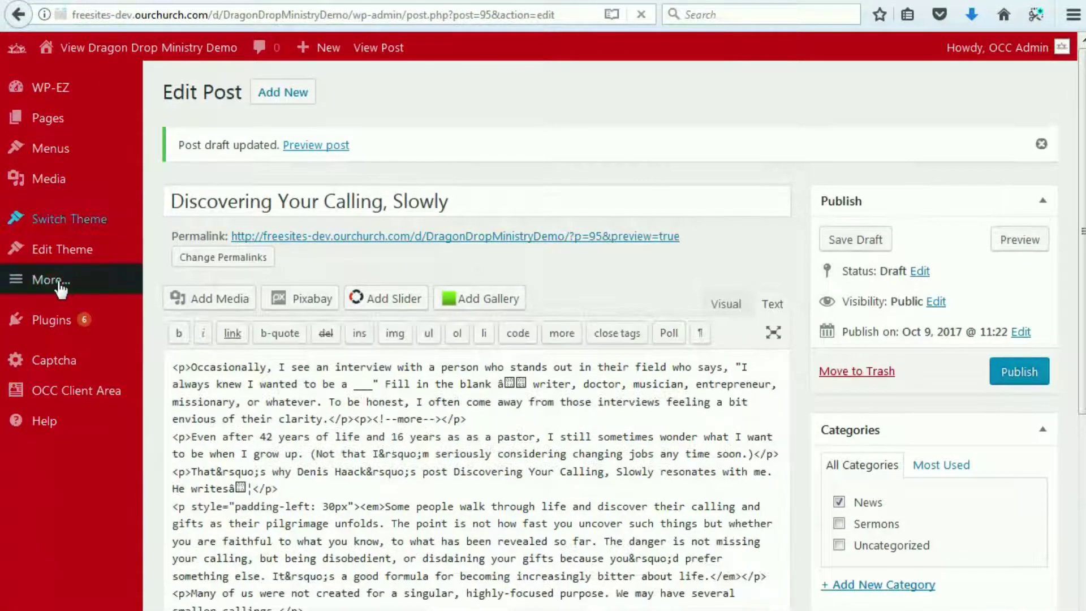
mouse_move(51, 281)
left_click(168, 283)
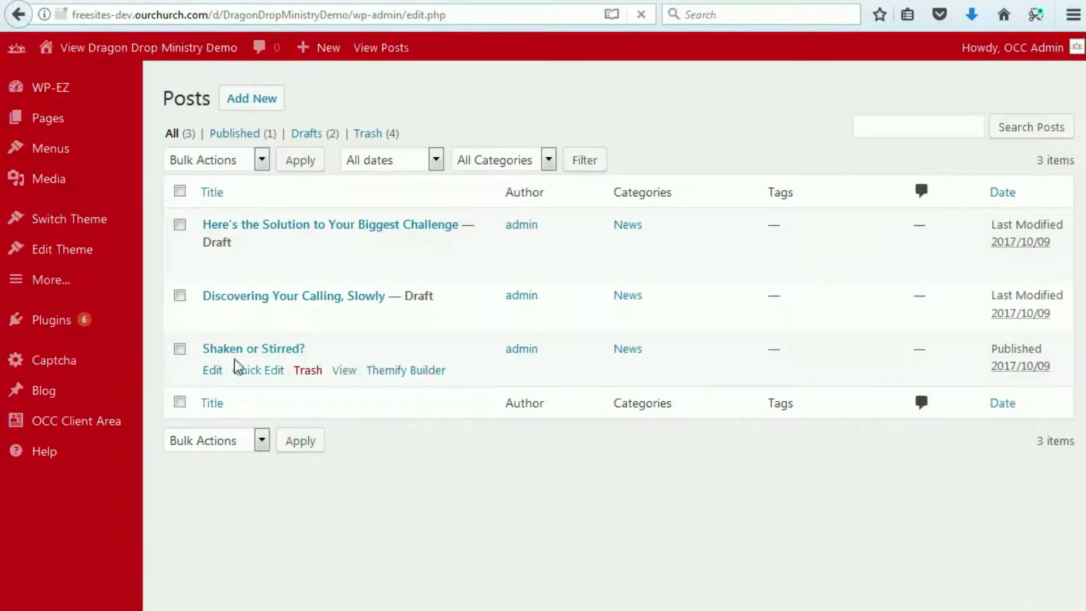
Step: Open 'Shaken or Stirred?', switch its status to Draft, and update it
left_click(214, 372)
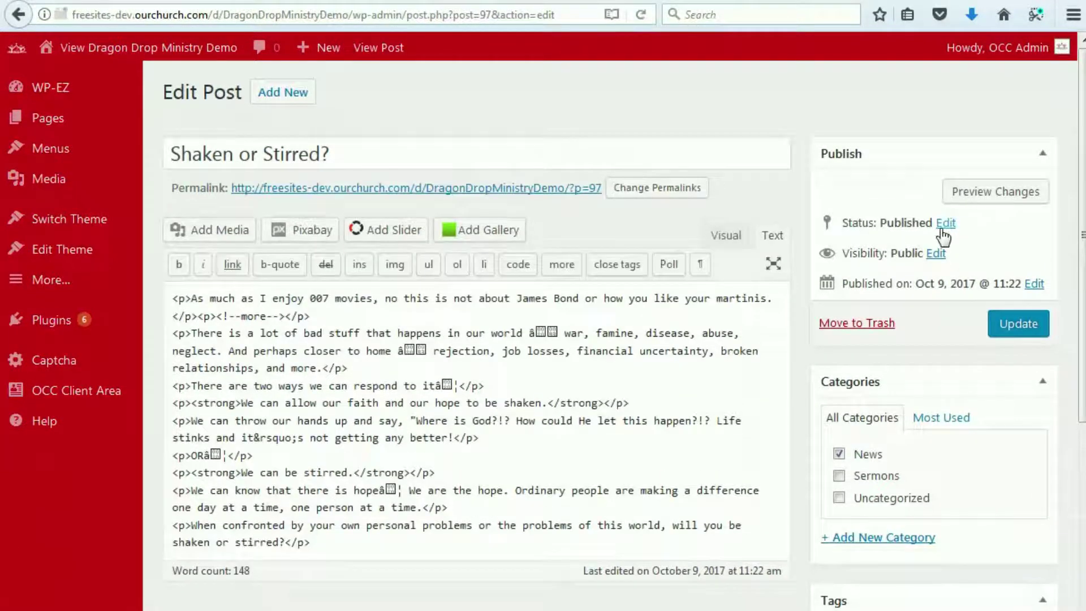
left_click(946, 224)
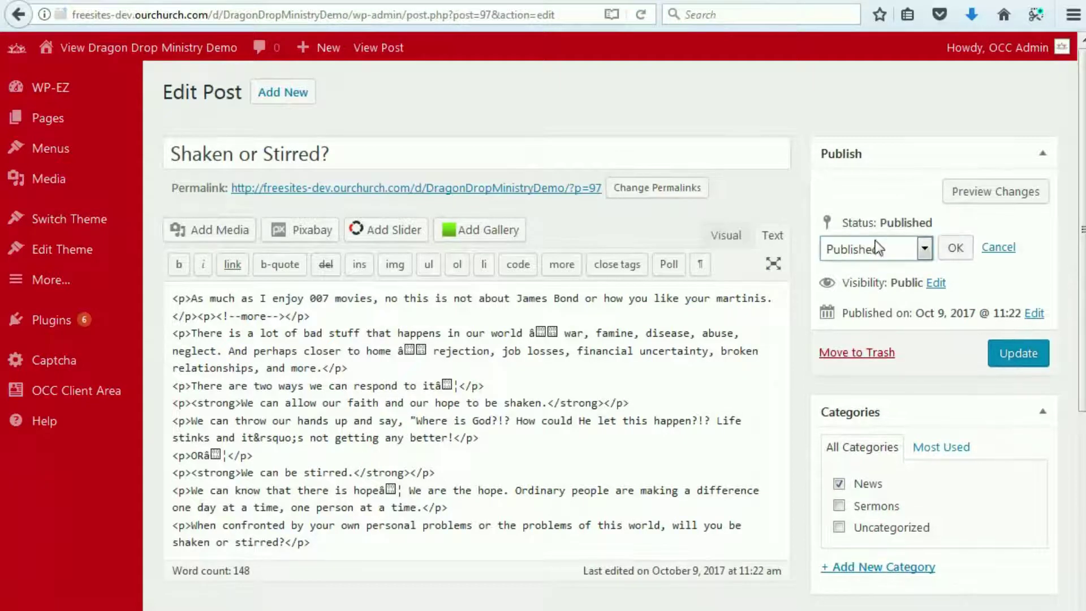
left_click(922, 247)
left_click(869, 314)
left_click(956, 247)
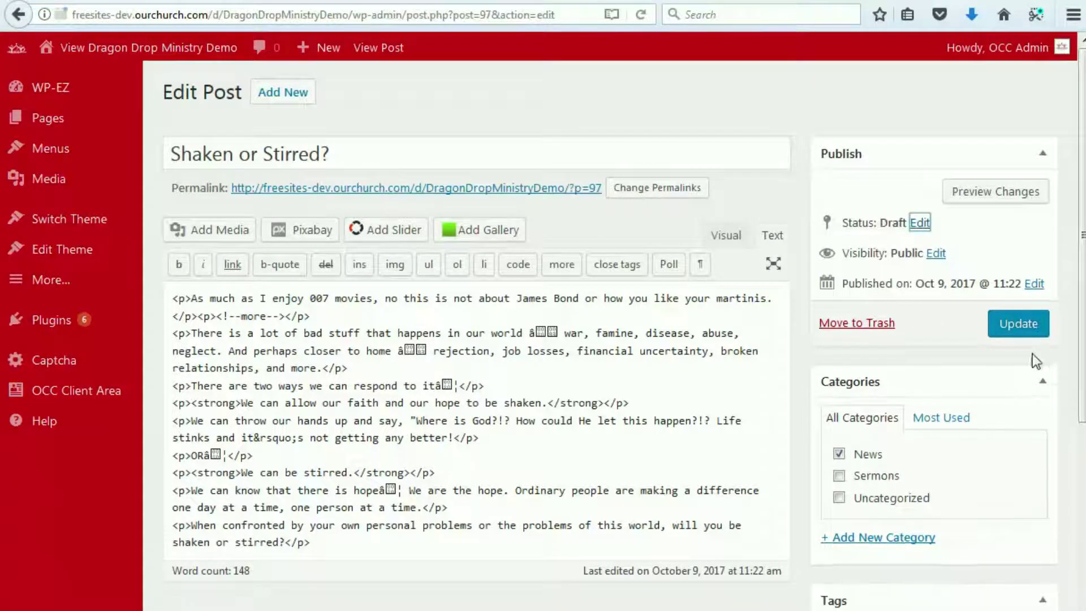
left_click(1033, 336)
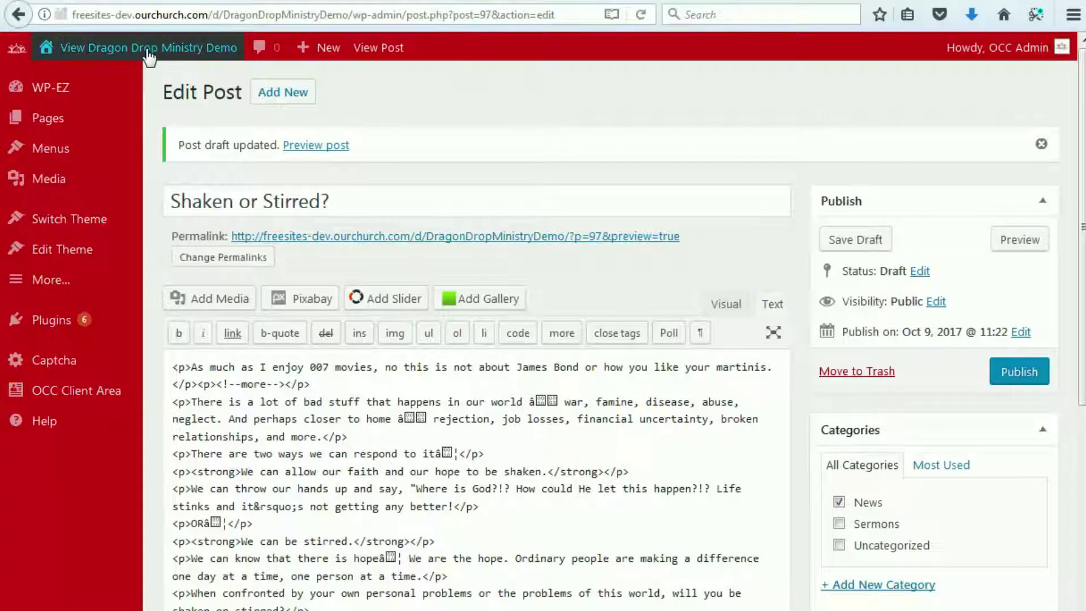
Step: View the live site's Blog page, showing 'Sorry, nothing found', then return to the editor
right_click(138, 57)
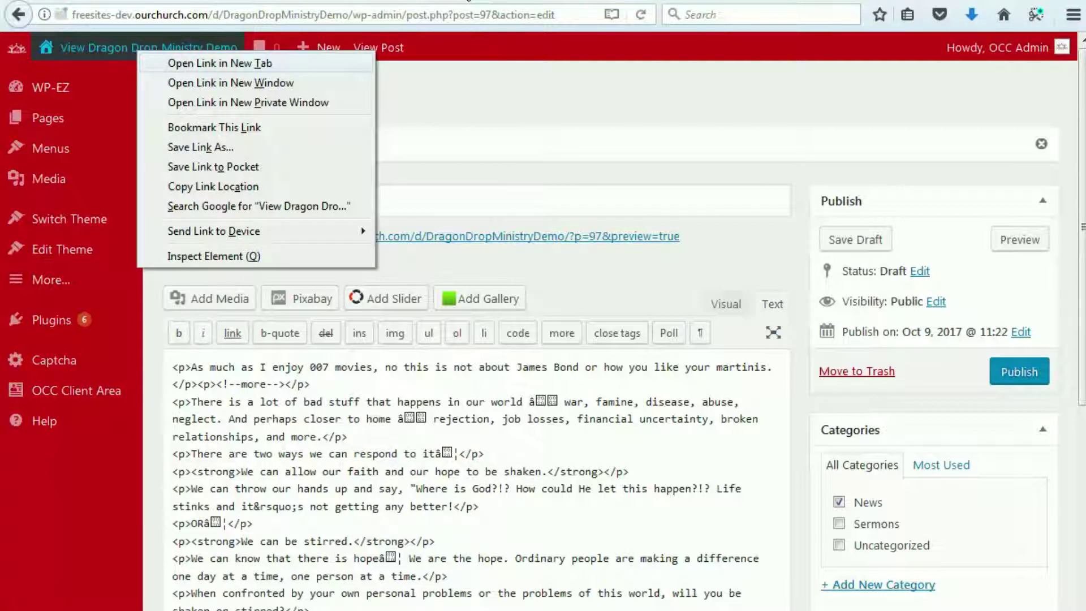
key("Escape")
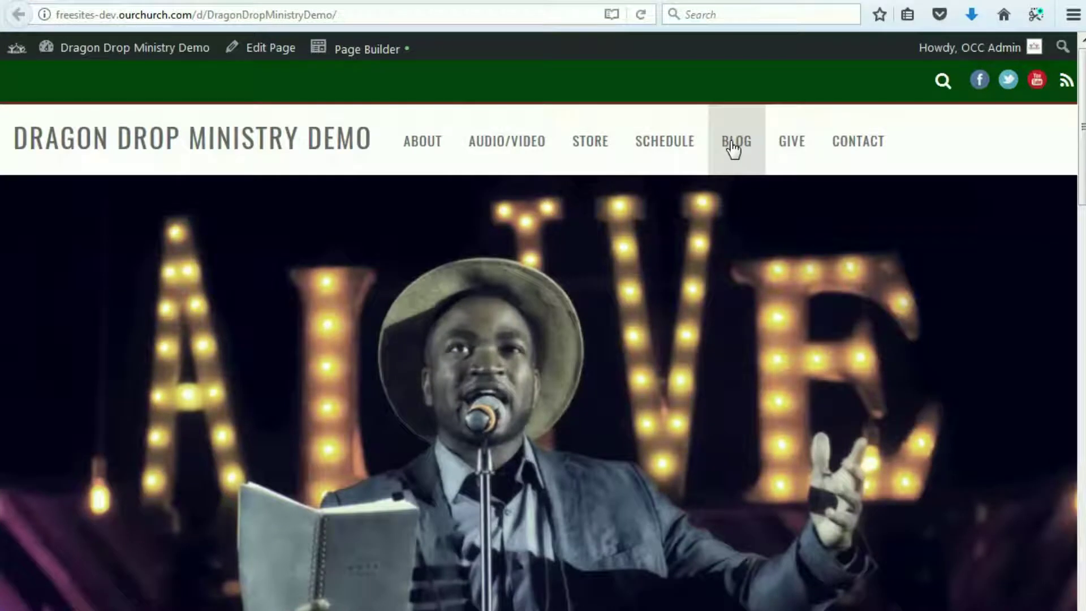
left_click(734, 148)
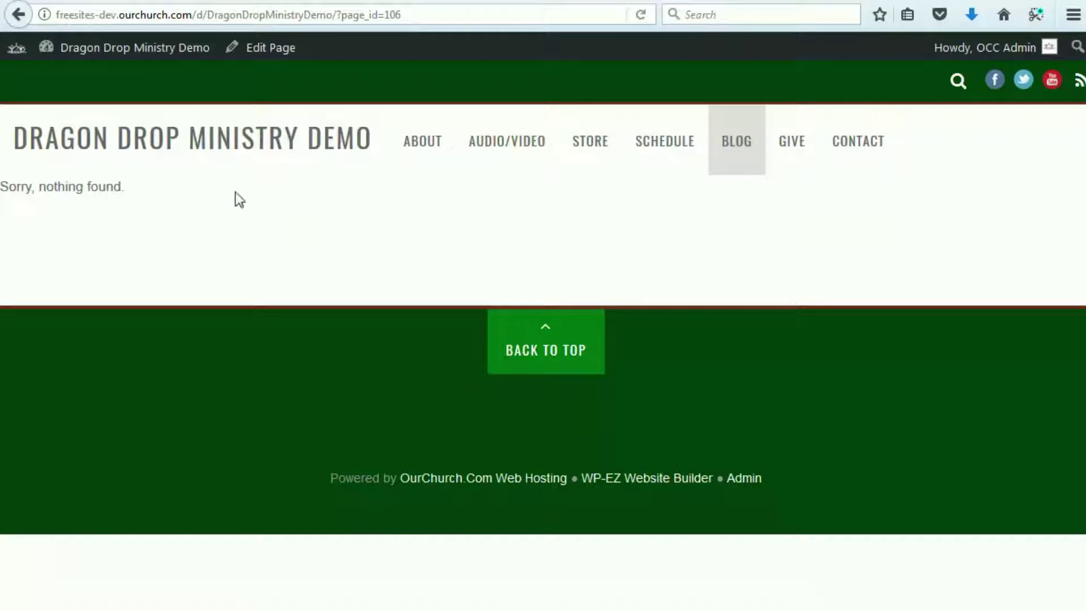
key("alt+Left")
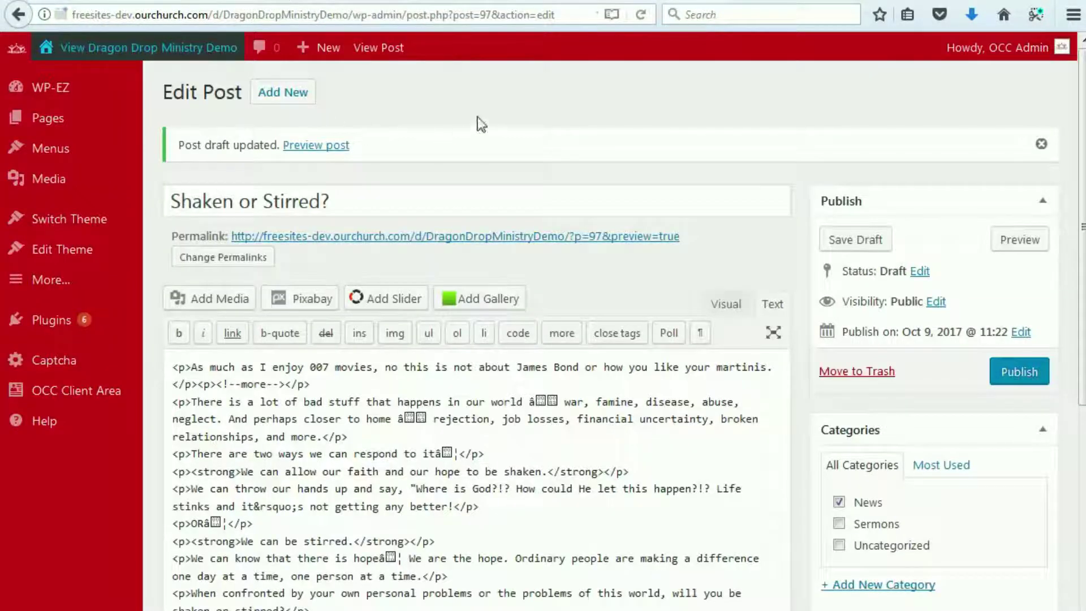
Step: Start a new post titled 'New blog post title' and begin its body with 'The first paragraph'
mouse_move(48, 279)
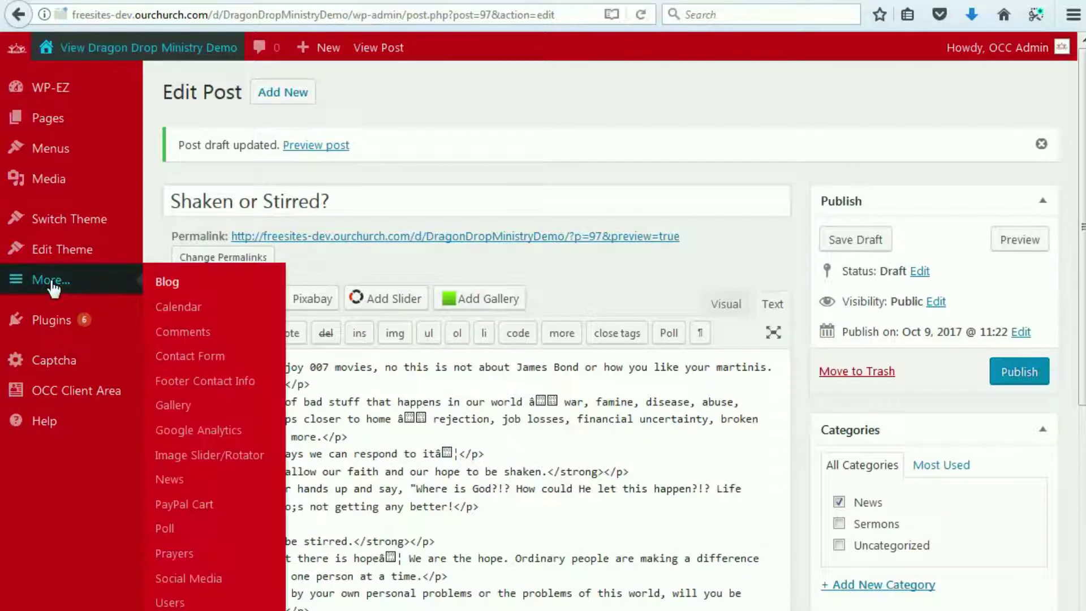
left_click(170, 290)
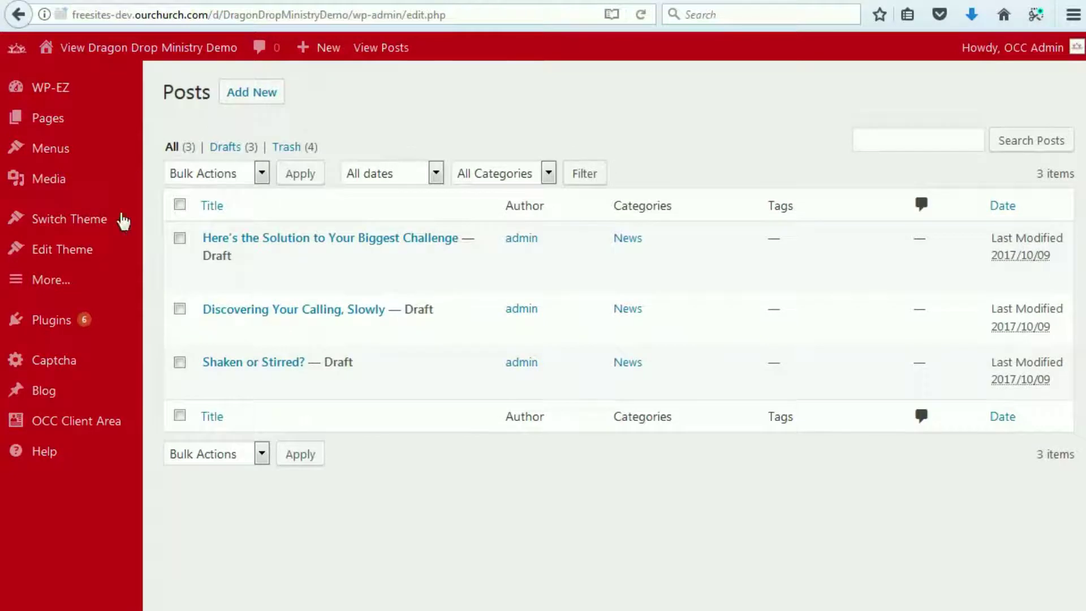
mouse_move(68, 284)
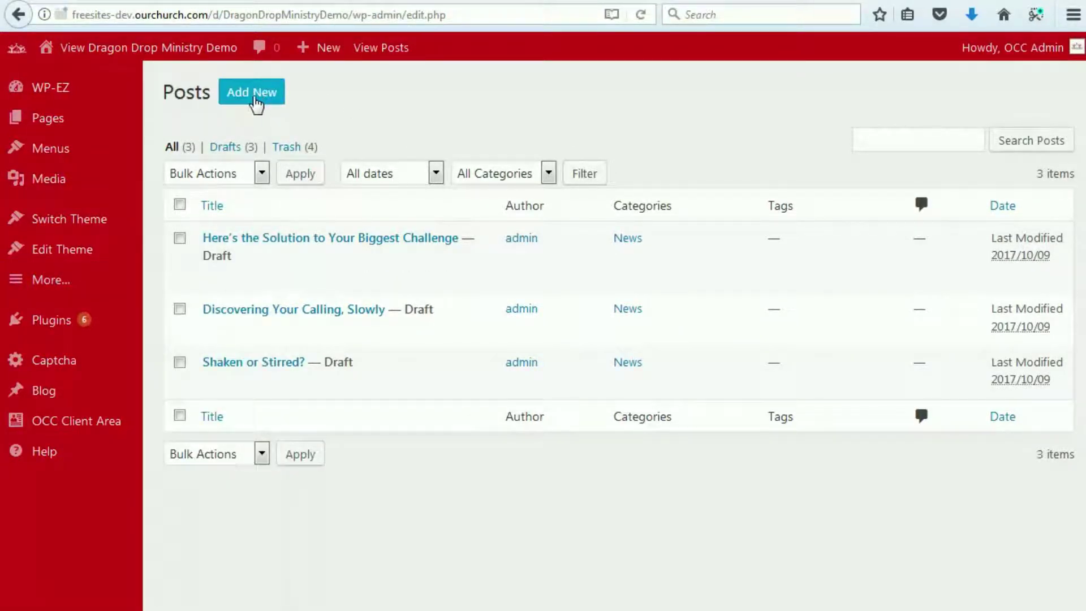
left_click(258, 101)
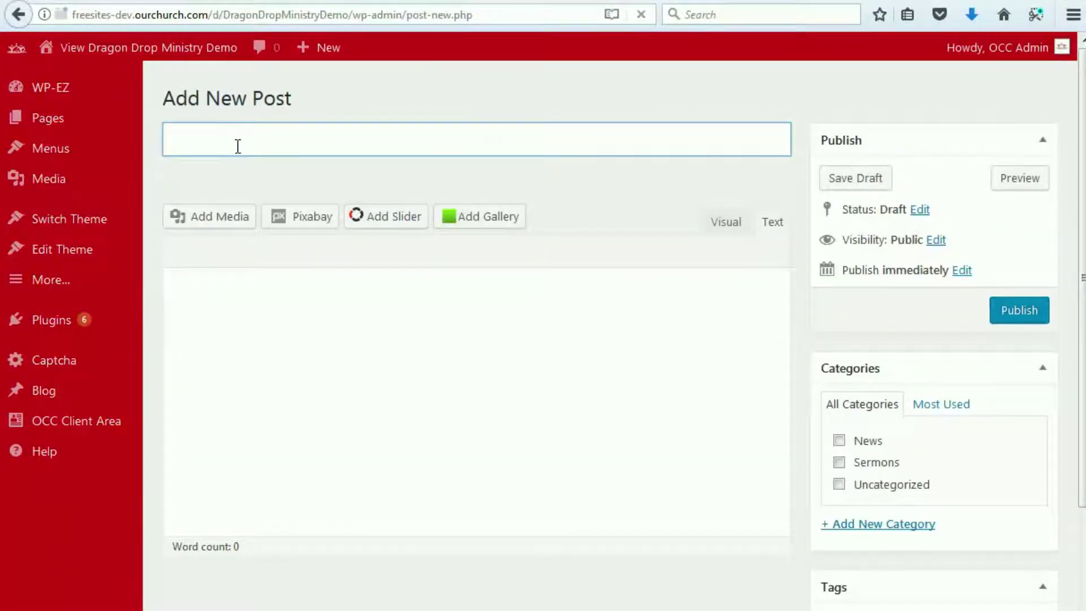
type("New ")
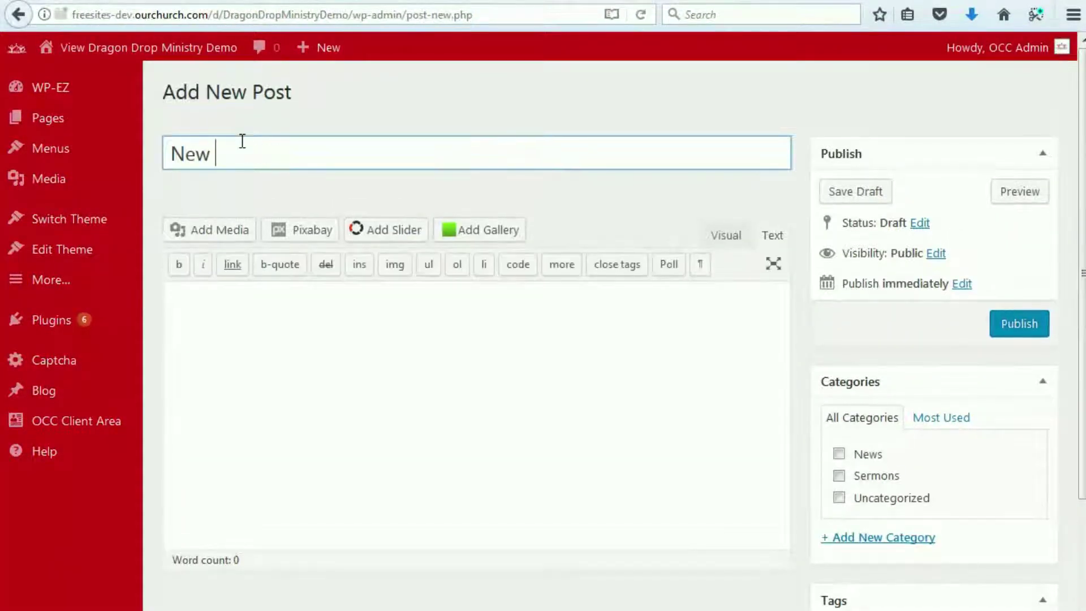
type("blog post title")
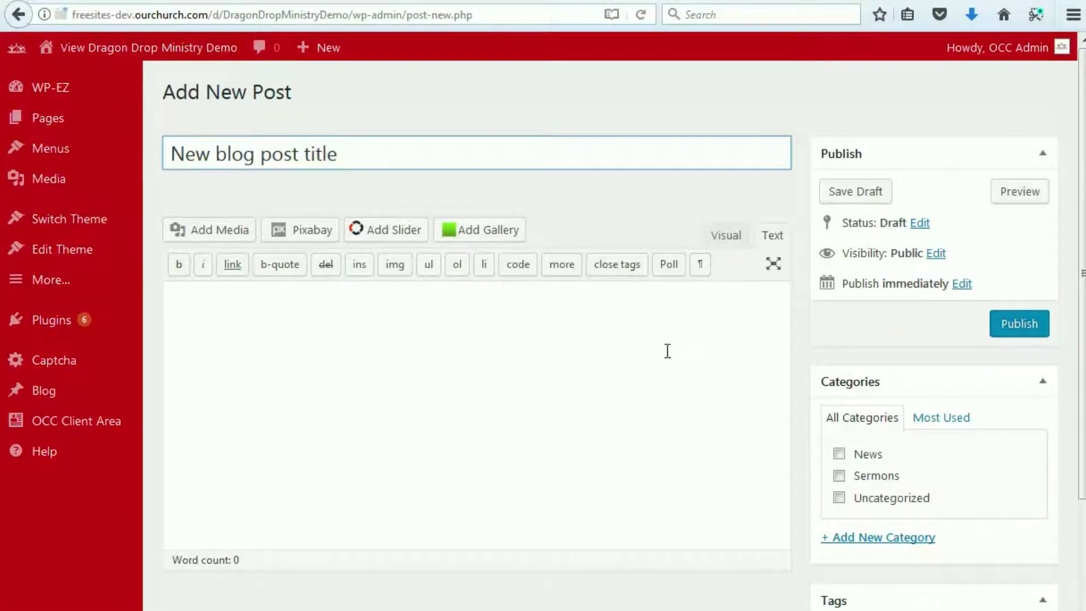
left_click(554, 355)
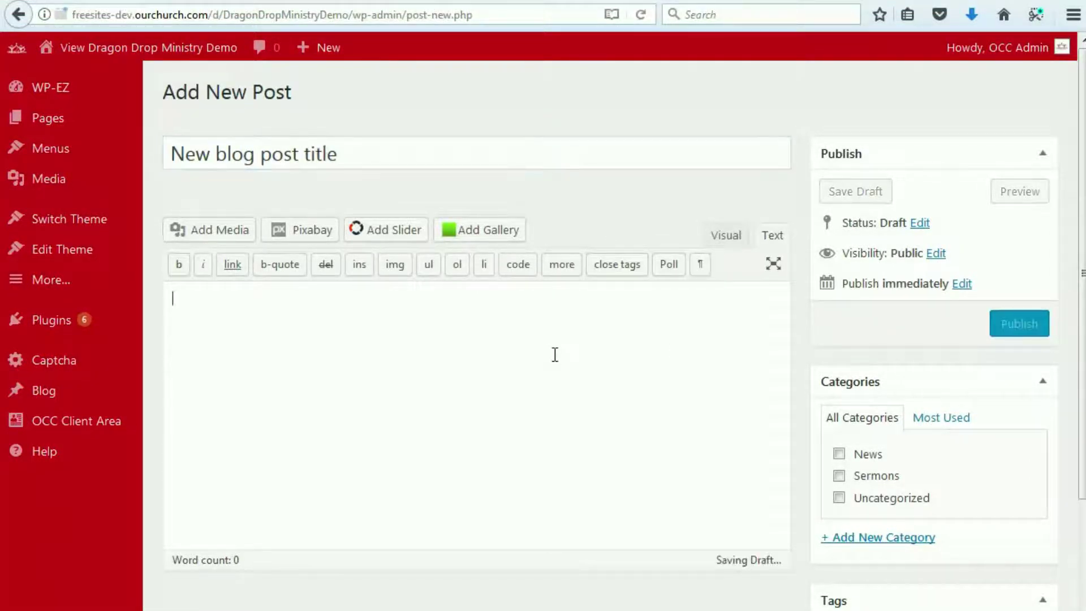
type("The first ")
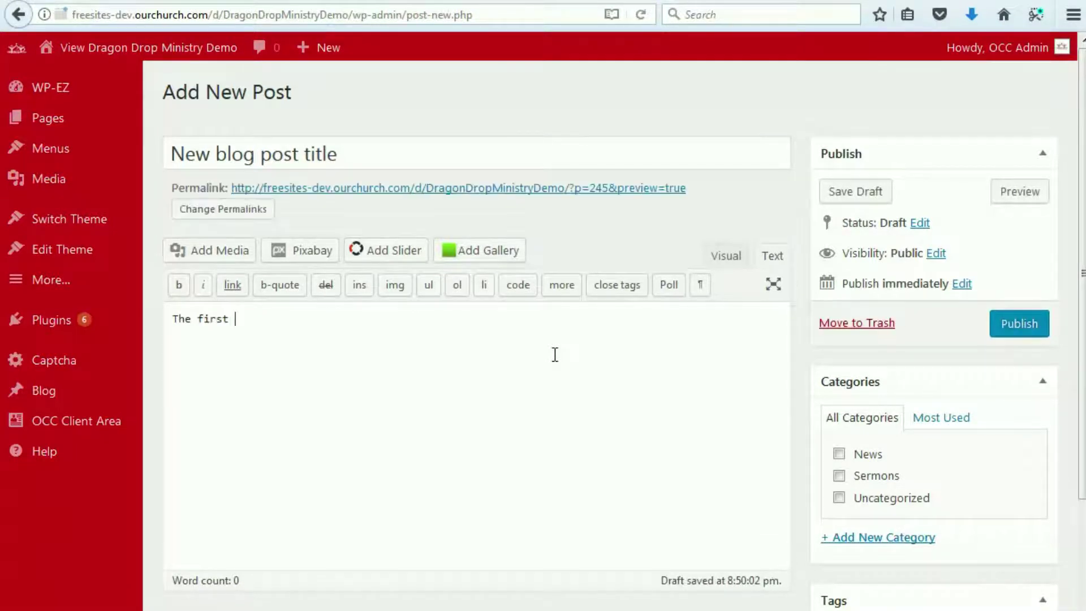
type("paragraph.")
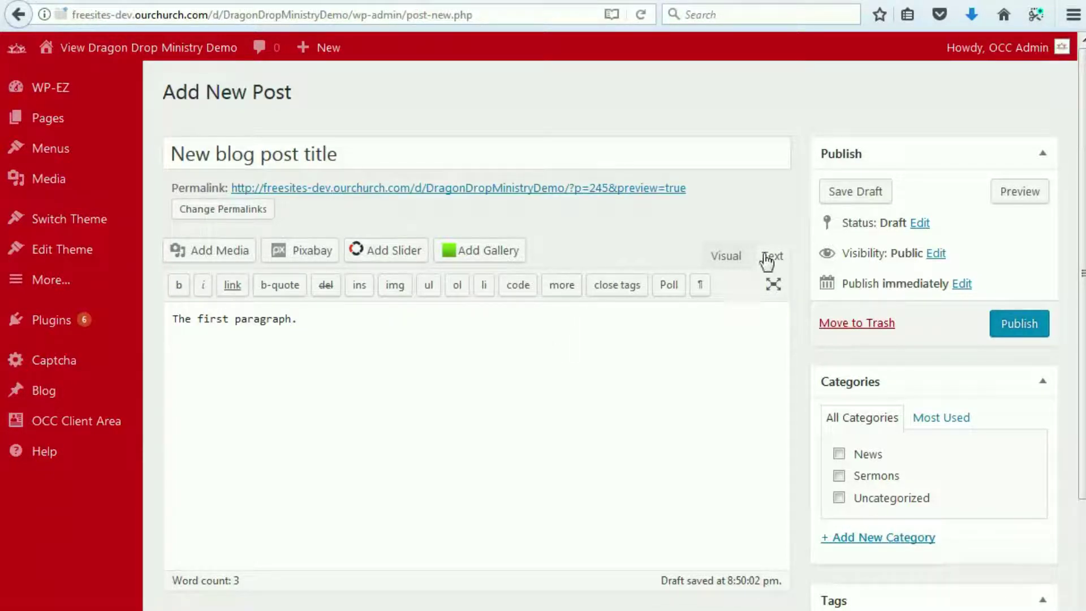
Step: In the Visual editor, add a More tag after the first paragraph, then type 'Here's the rest of the post'
left_click(729, 261)
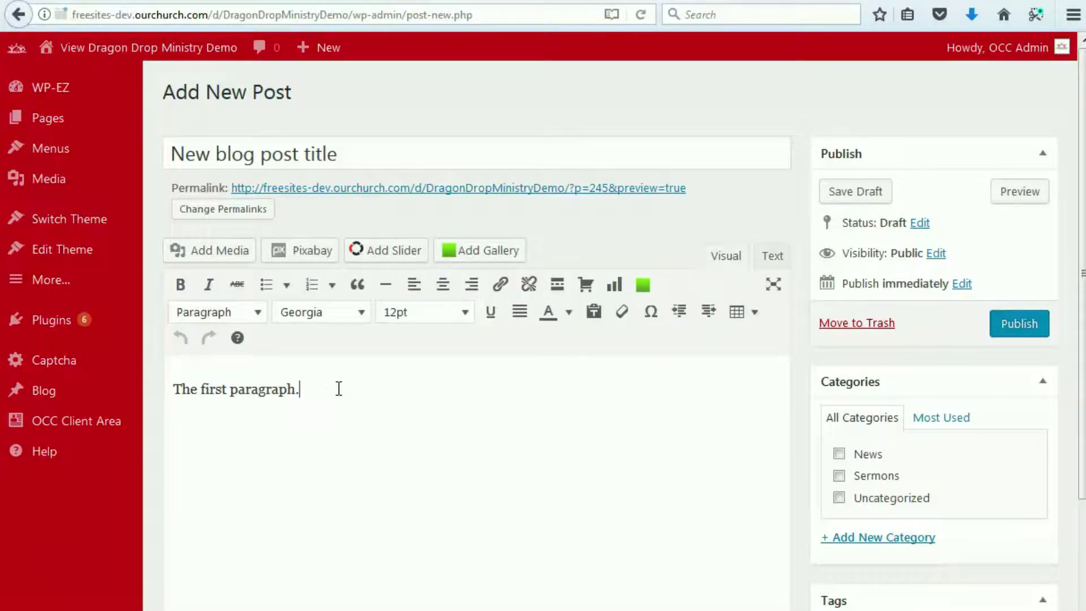
left_click(374, 380)
key("Return")
left_click(559, 286)
type("Here")
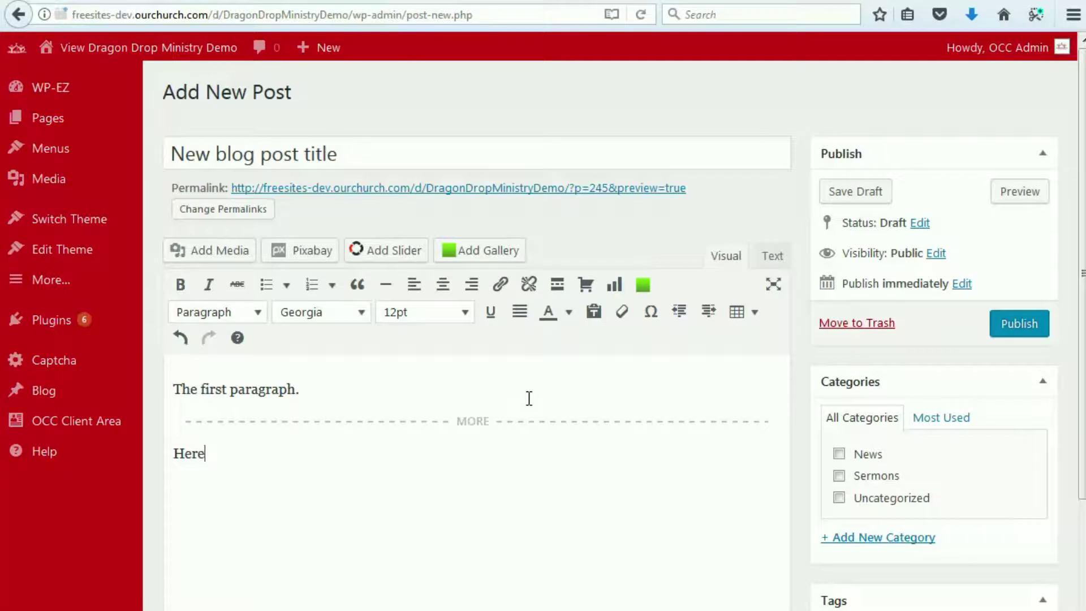
type("'s the rest of the post.")
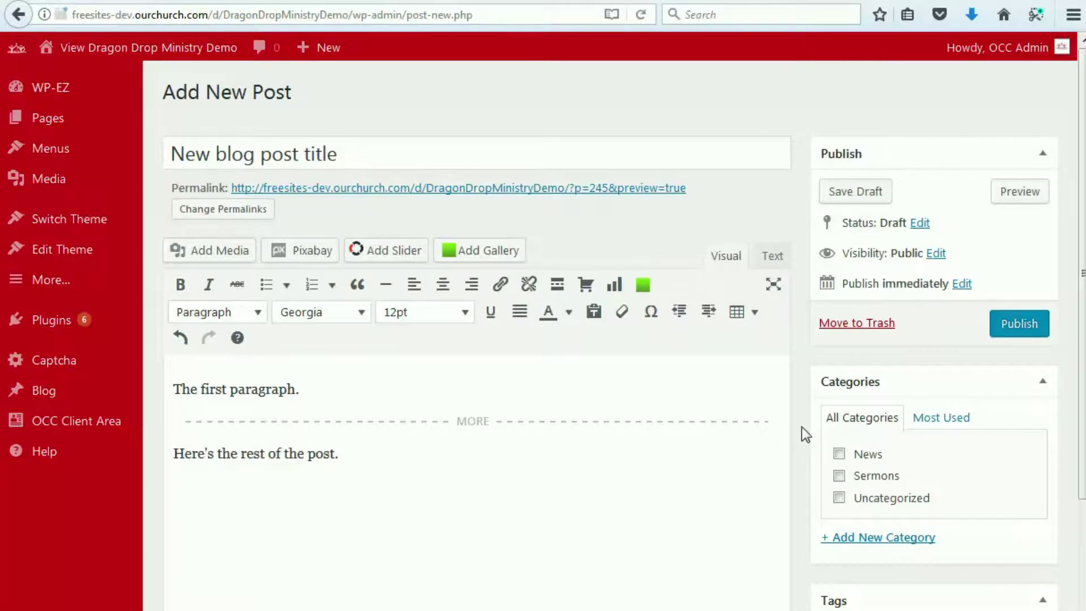
scroll(806, 420, "down", 3)
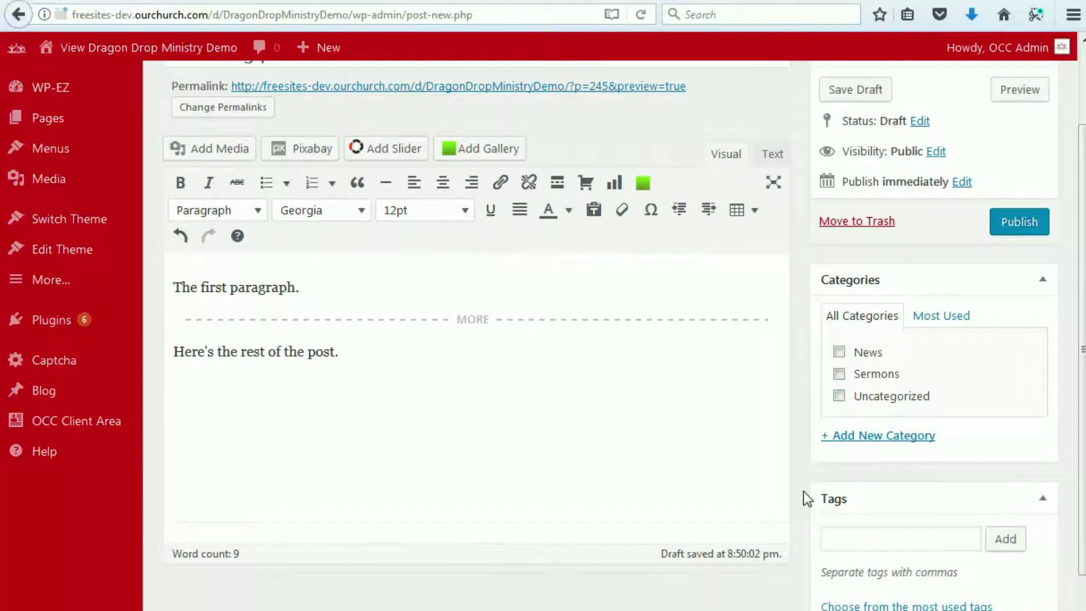
Step: Set the ladybug photo as the featured image and publish the post
scroll(814, 454, "down", 4)
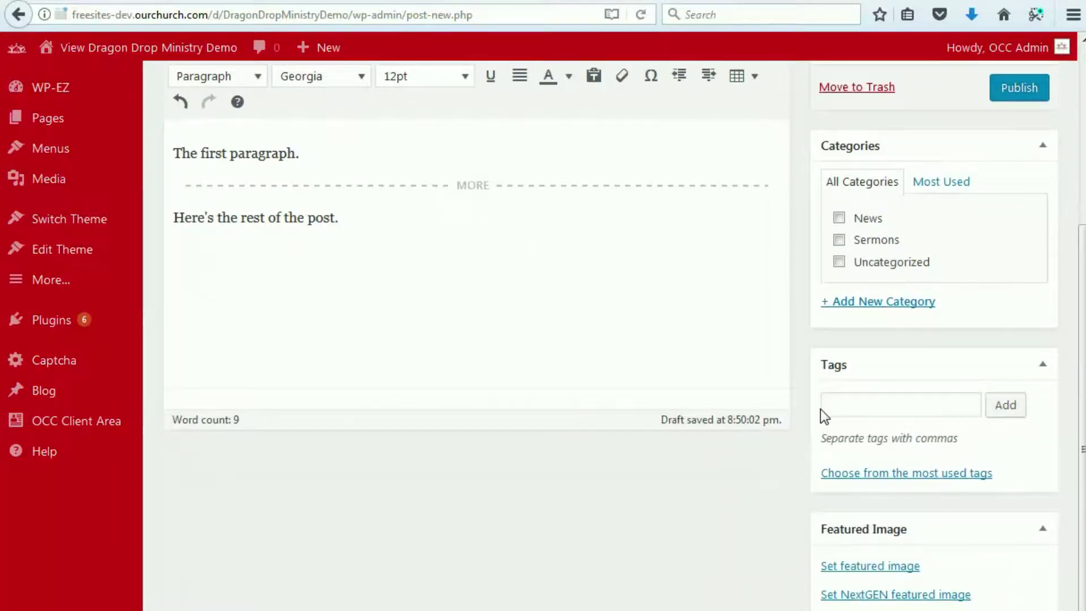
left_click(860, 567)
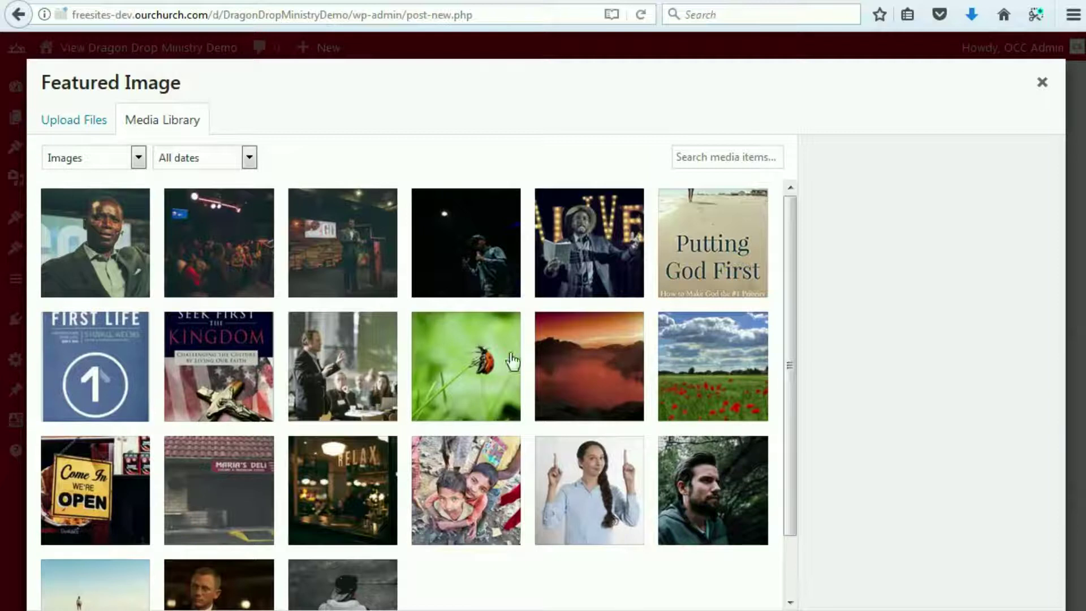
left_click(464, 367)
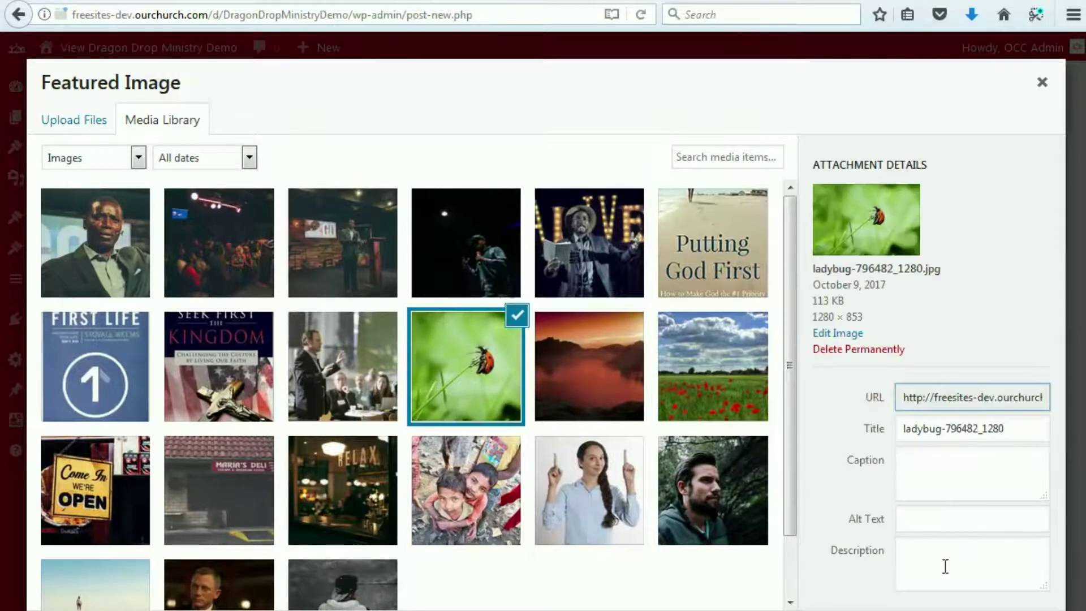
left_click(1013, 608)
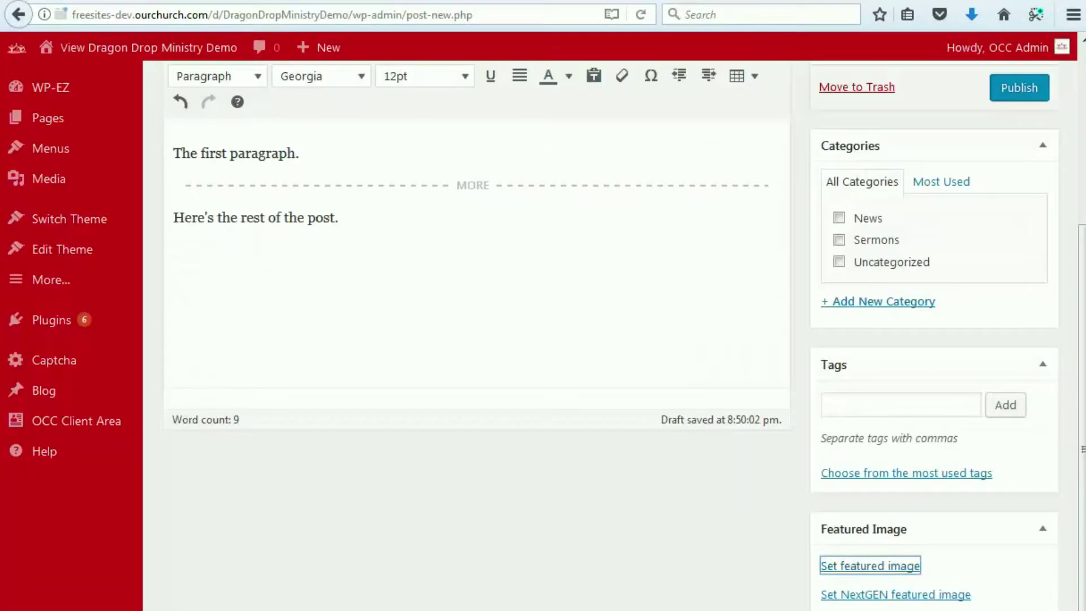
left_click(1015, 100)
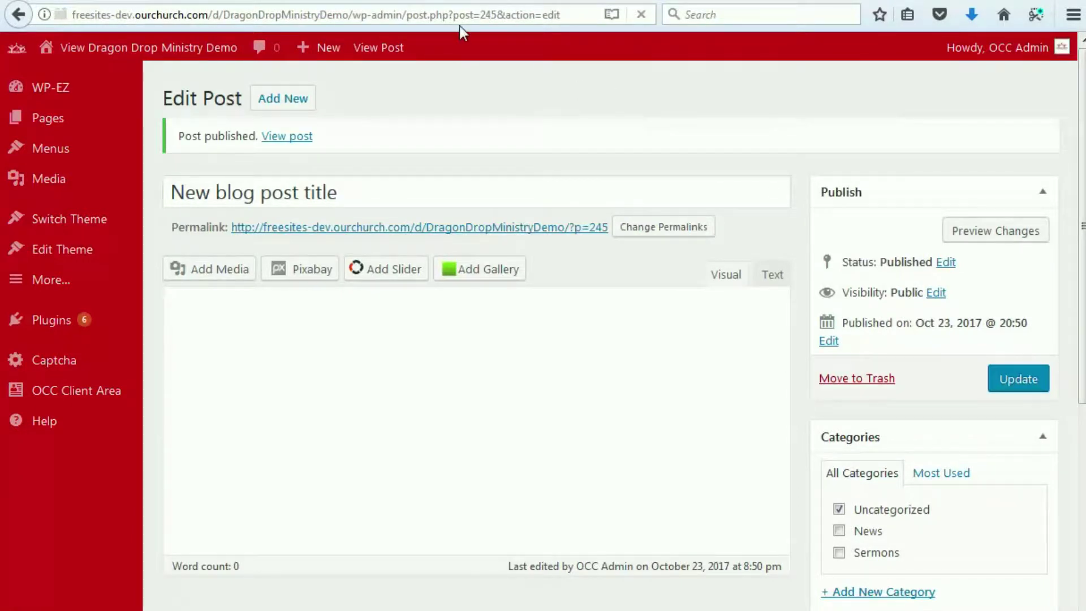
Step: Reload the site's Blog page to see the new post with its ladybug image and More link
left_click(509, 4)
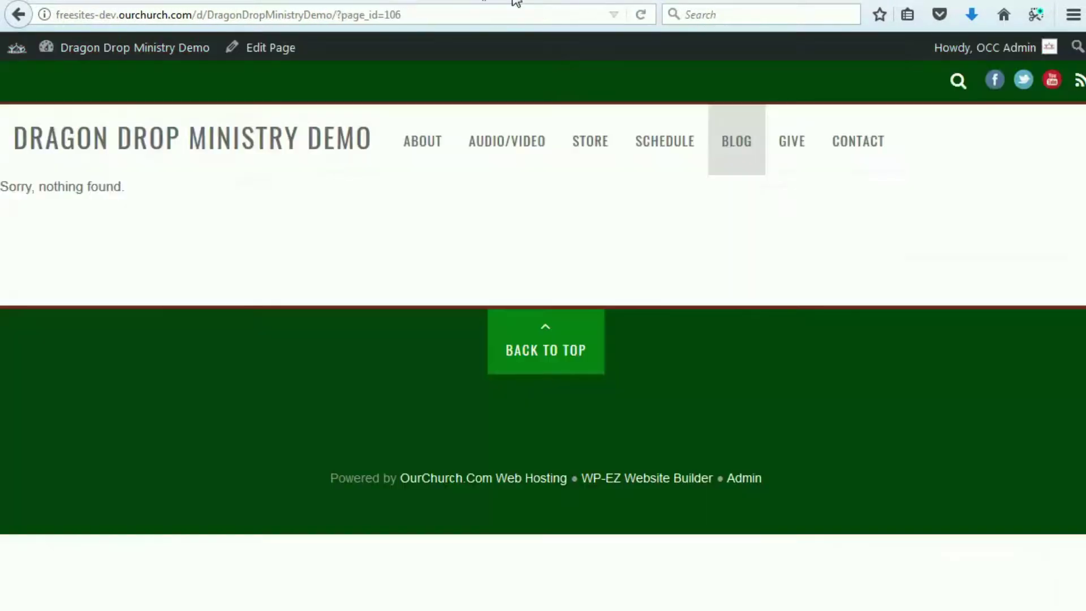
left_click(641, 16)
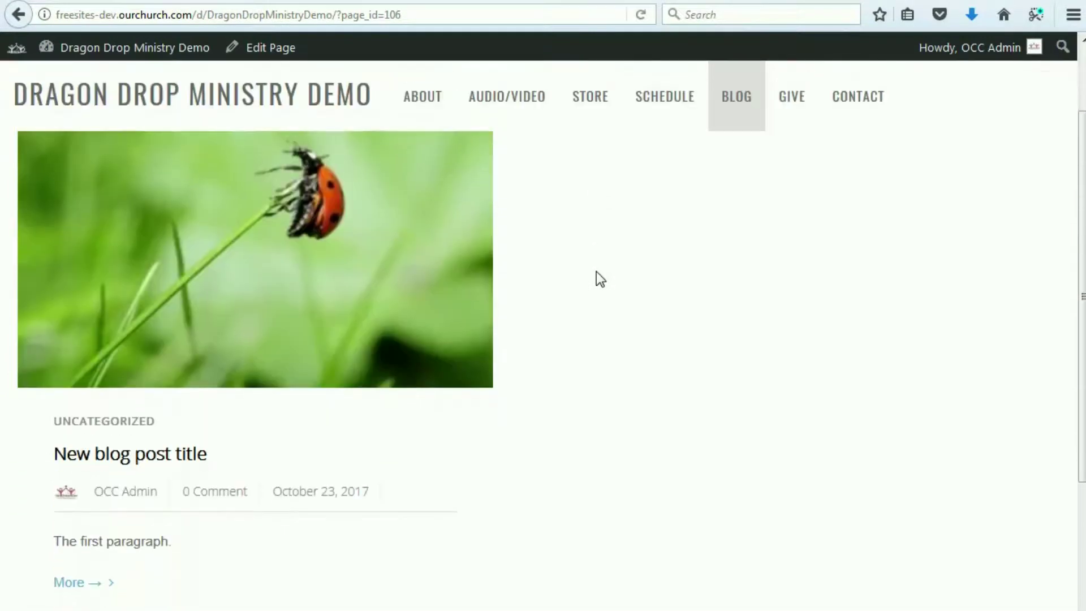
scroll(599, 256, "down", 3)
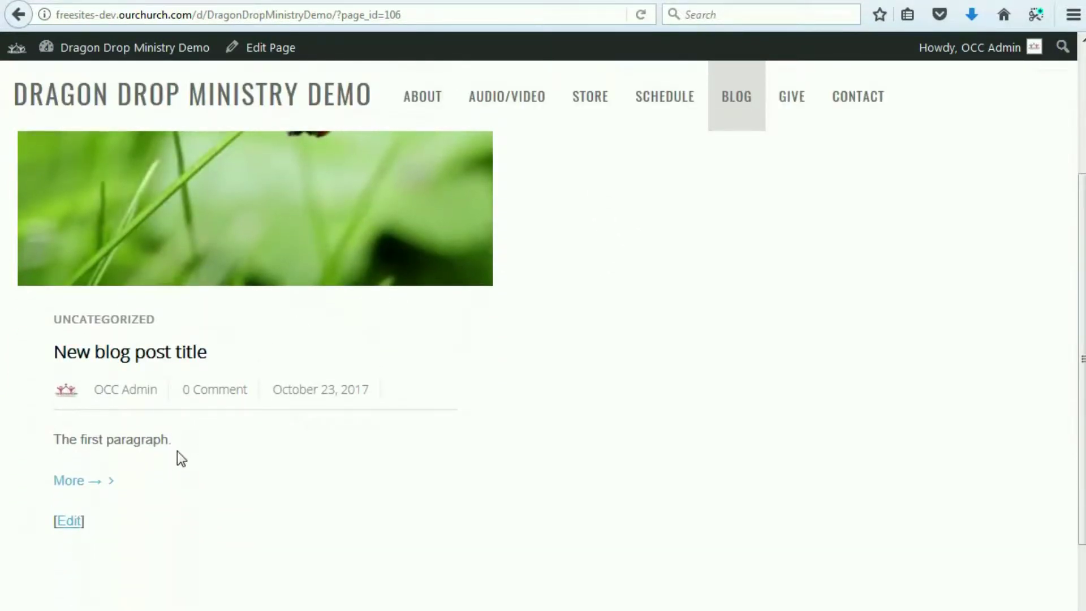
scroll(225, 436, "up", 3)
scroll(226, 434, "down", 3)
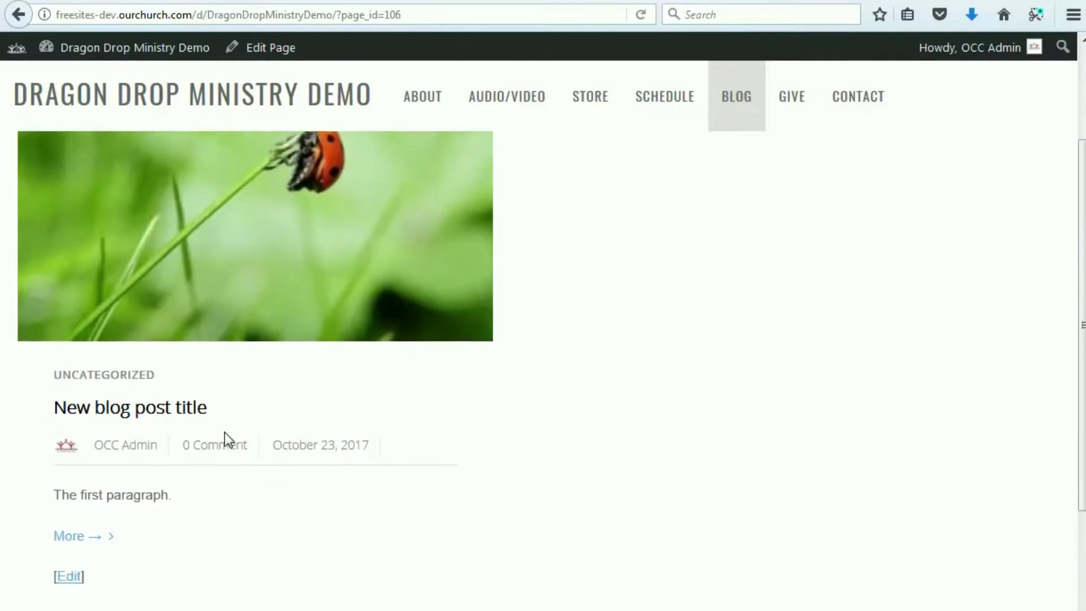
Step: Follow the More link to the full post and scroll through both paragraphs
left_click(74, 484)
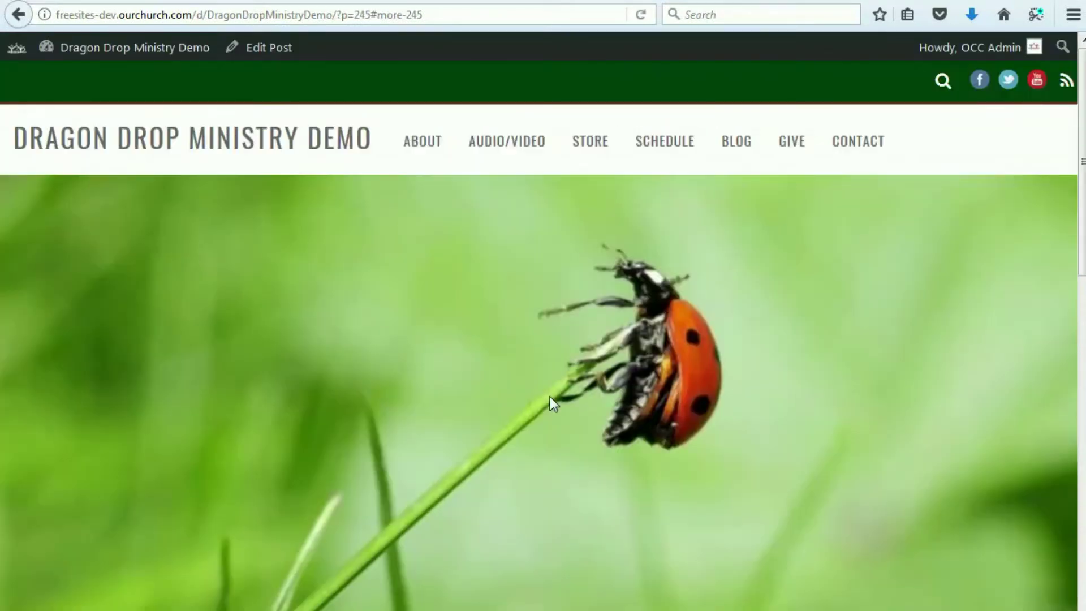
scroll(549, 396, "down", 5)
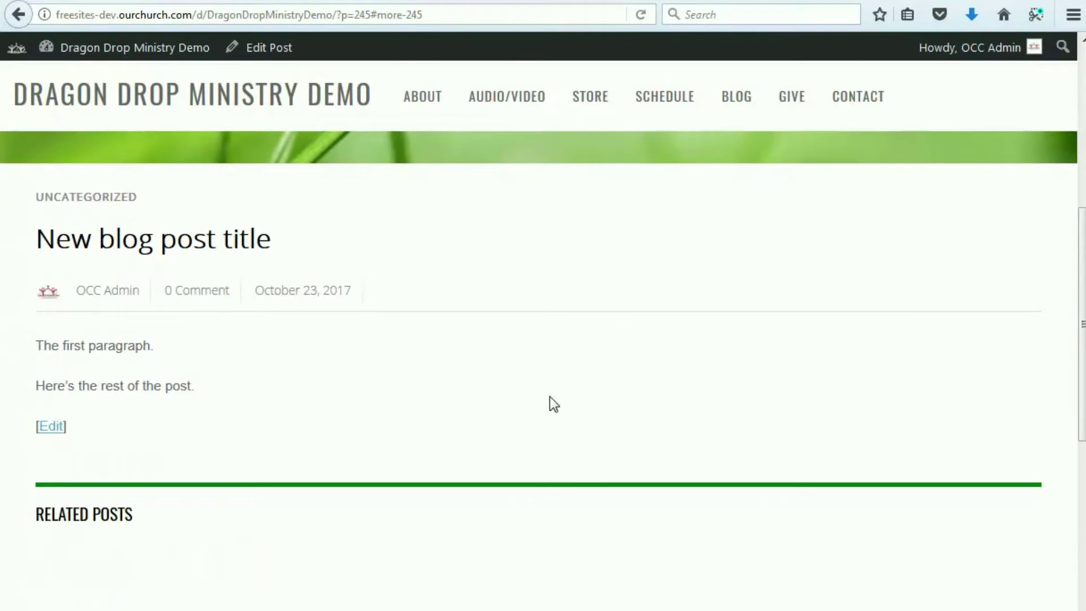
scroll(550, 399, "down", 3)
scroll(545, 398, "up", 2)
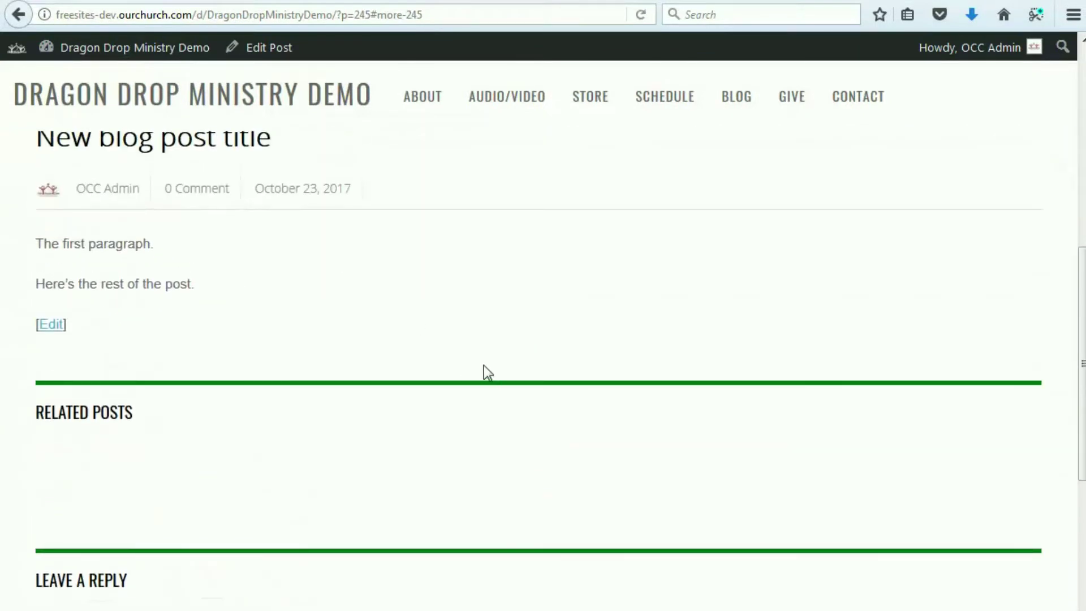
scroll(485, 370, "up", 8)
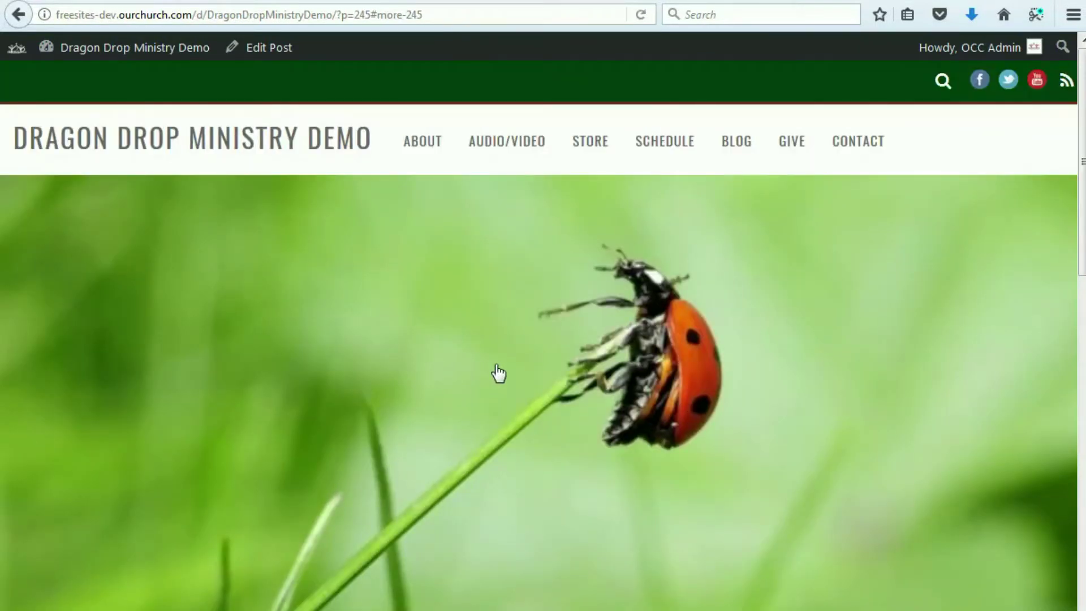